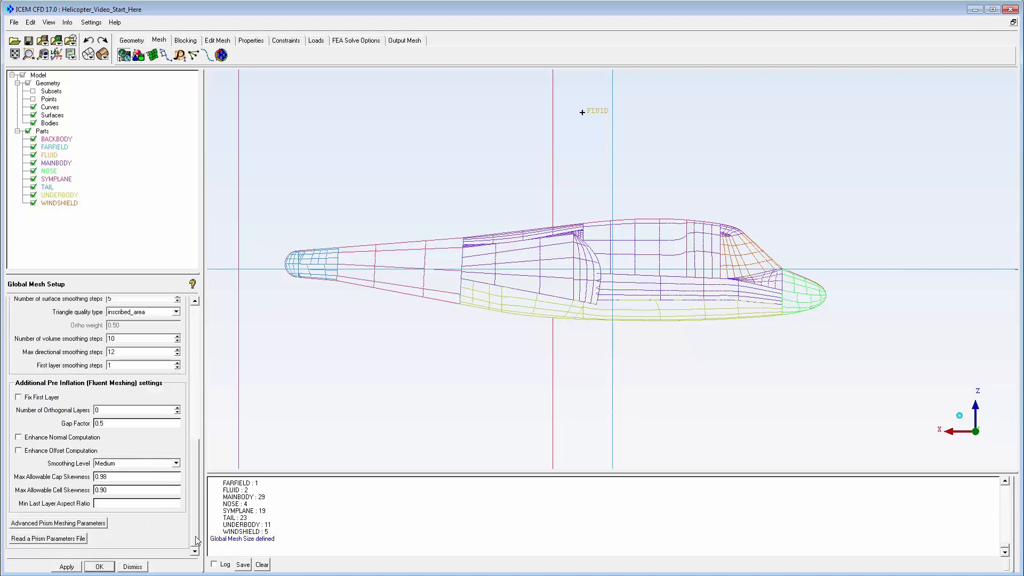
- Apply the advanced prism meshing parameters with Auto Reduction enabled
click(86, 524)
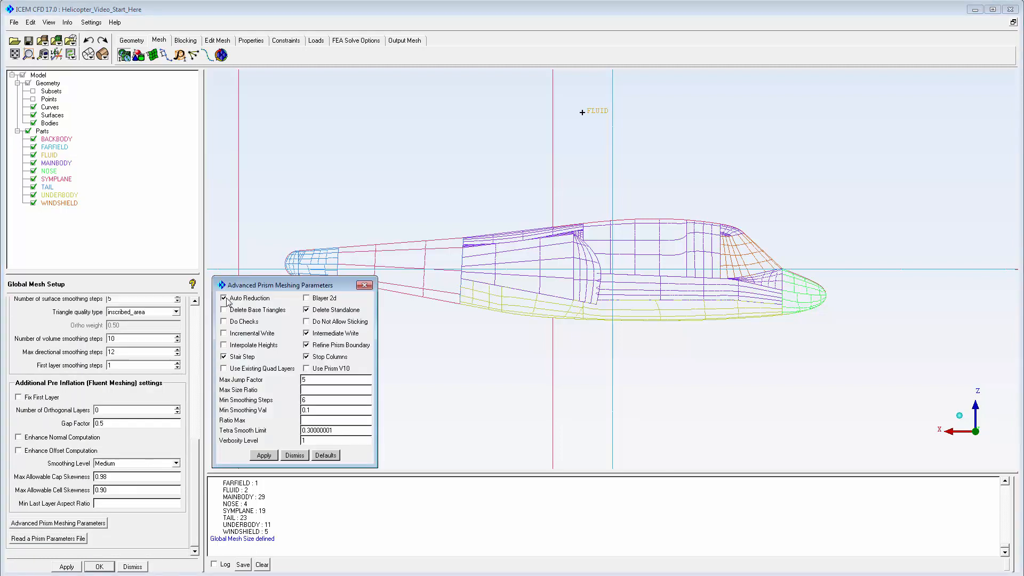
click(264, 455)
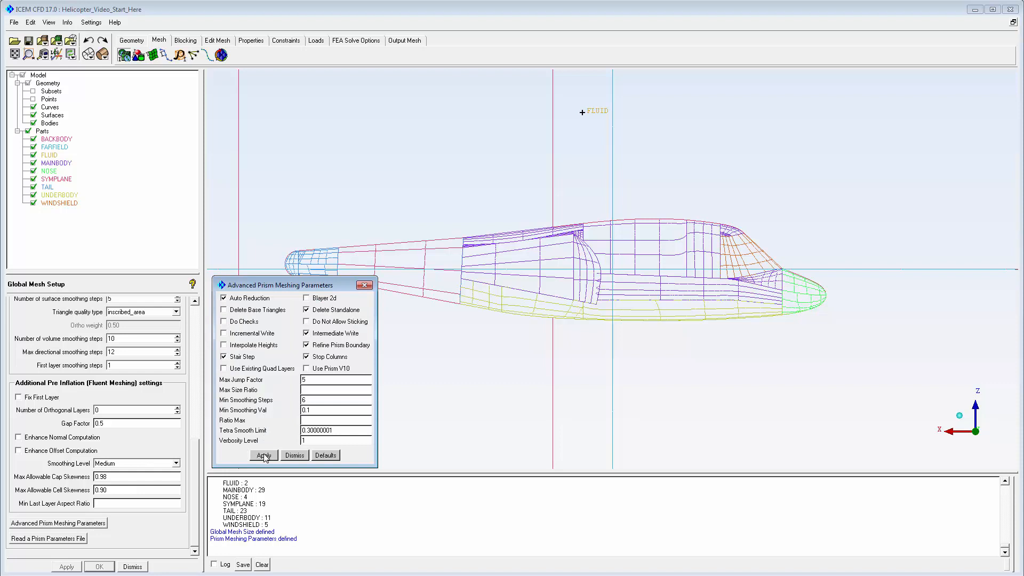
click(294, 456)
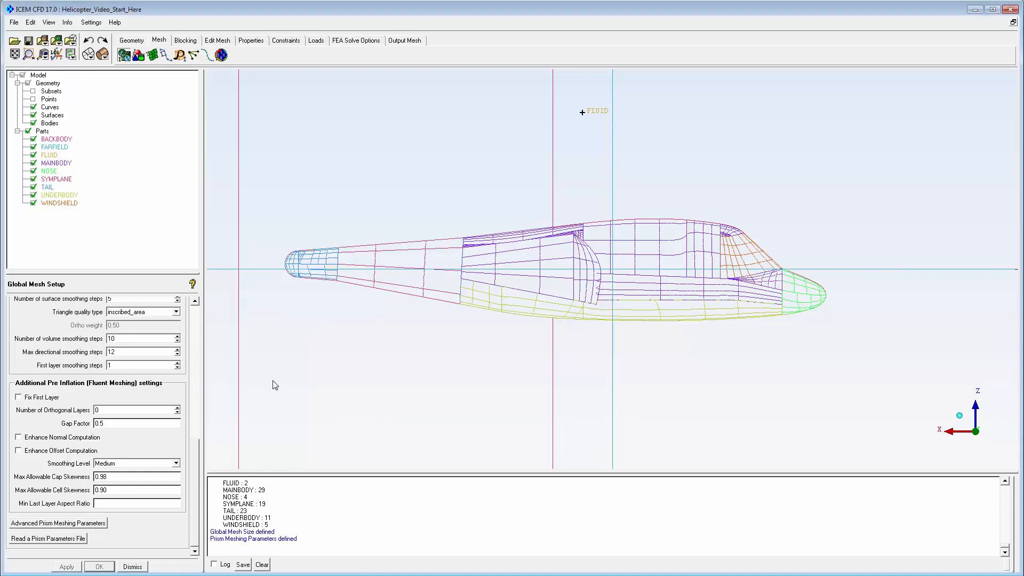
- Set the surface mesh maximum size to 64 for all surfaces of the helicopter body
click(151, 55)
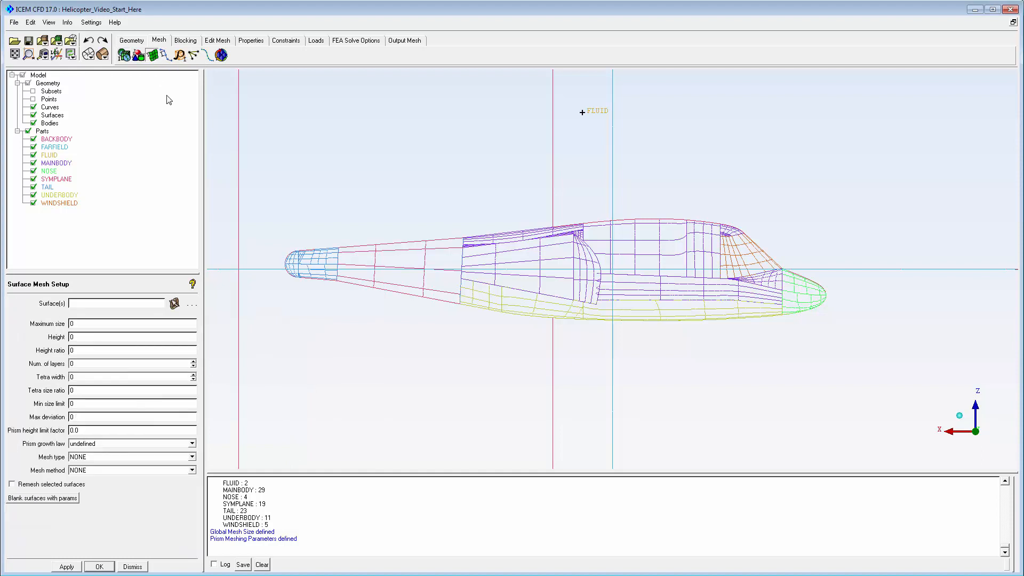
click(173, 304)
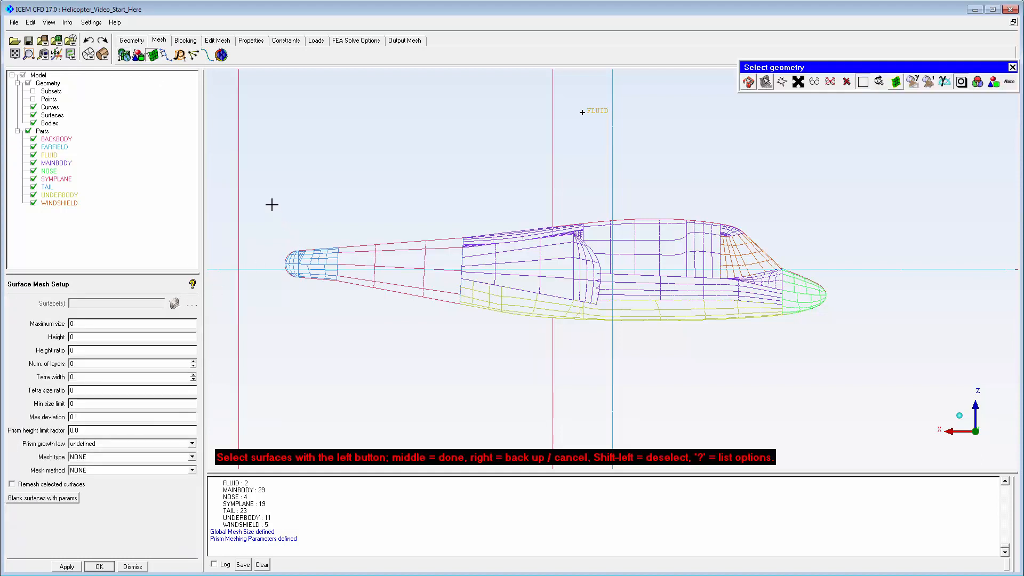
drag(272, 205, 844, 334)
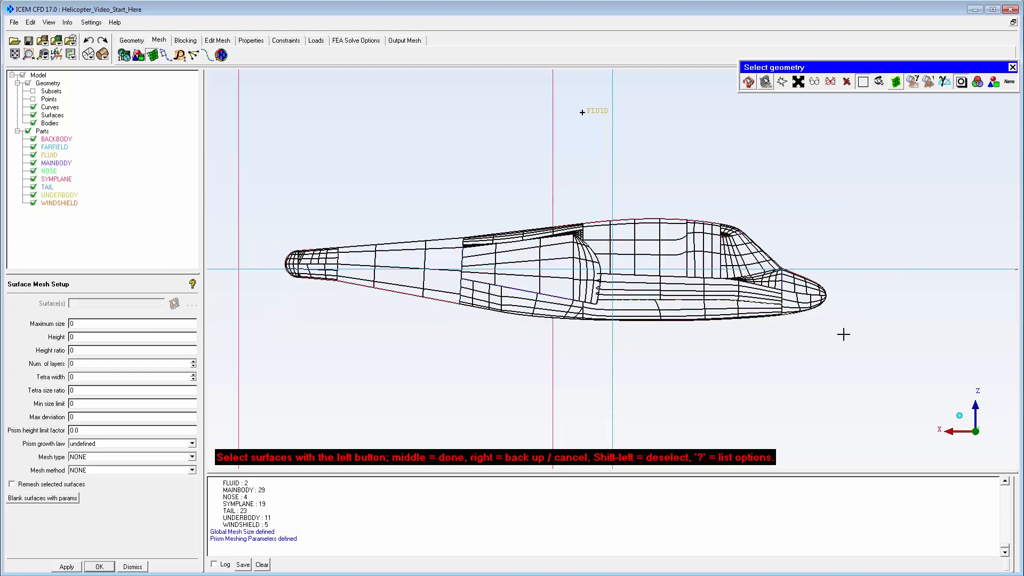
middle_click(299, 336)
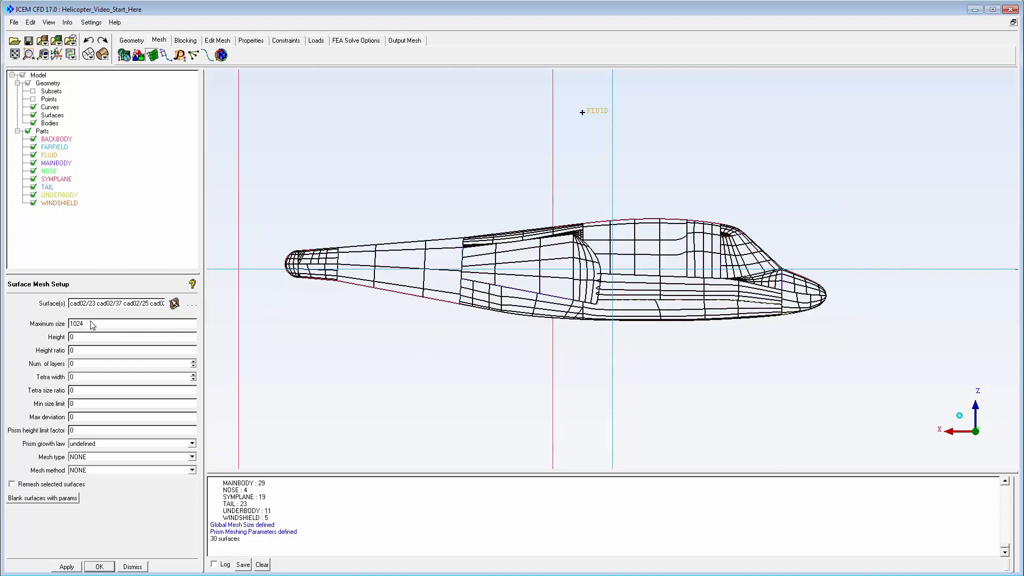
text(64)
click(75, 569)
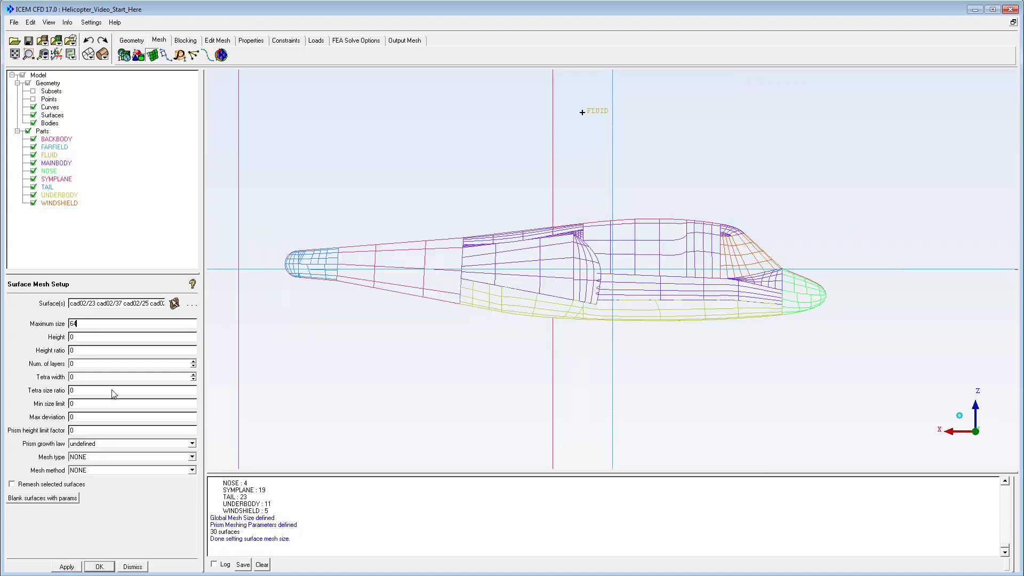
- Compute the Tetra/Mixed volume mesh with the Robust (Octree) method, and hide the curves, surfaces and FARFIELD part
click(221, 55)
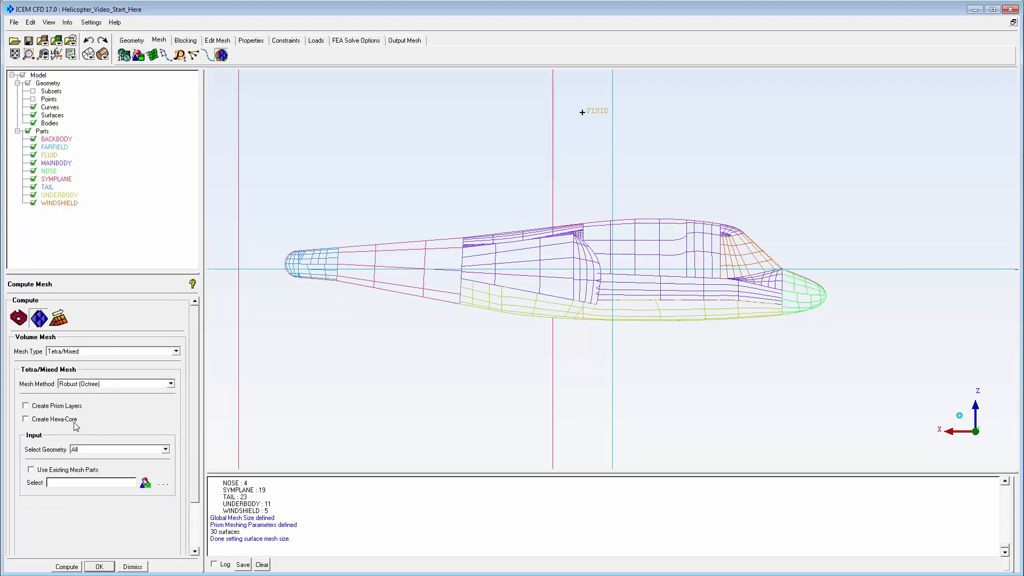
click(74, 568)
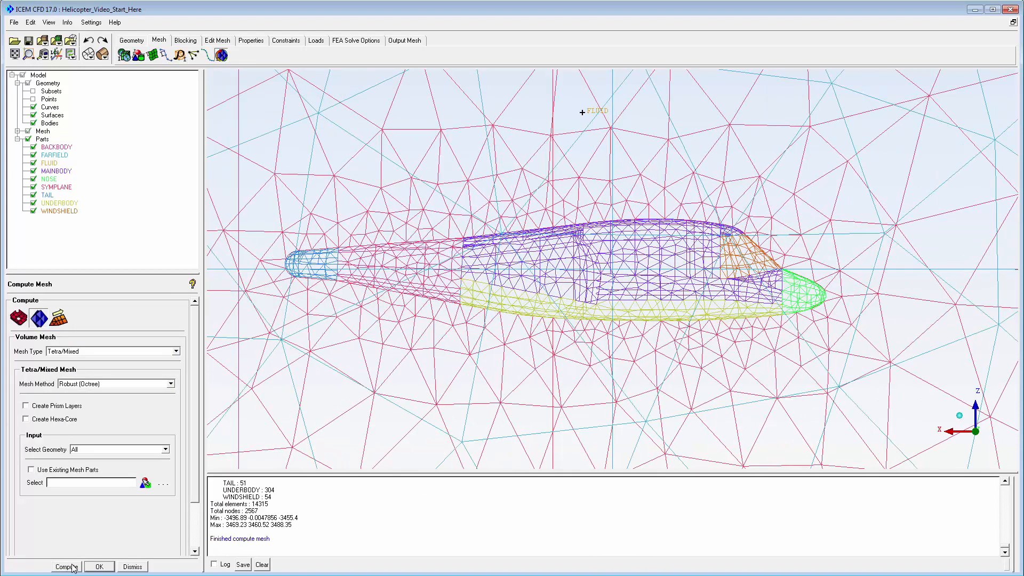
click(33, 107)
click(33, 116)
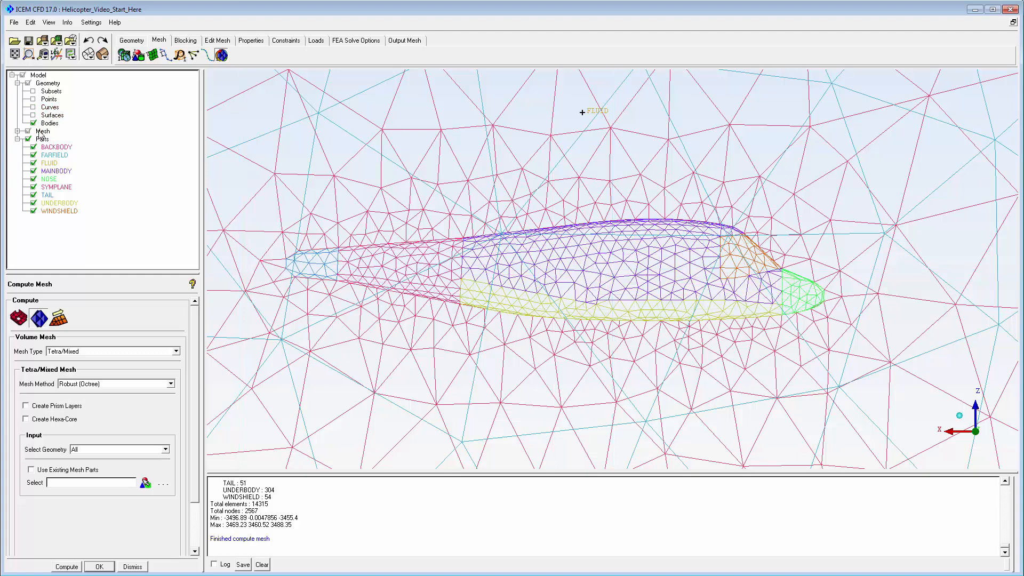
click(33, 156)
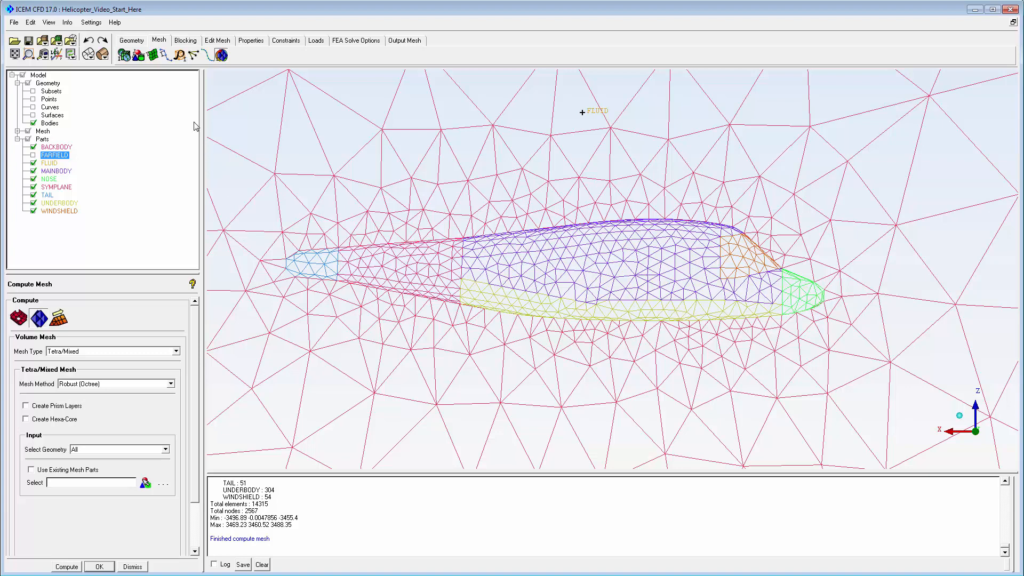
- Check the quality of the TETRA_4 elements across the mesh using the Quality criterion
click(210, 42)
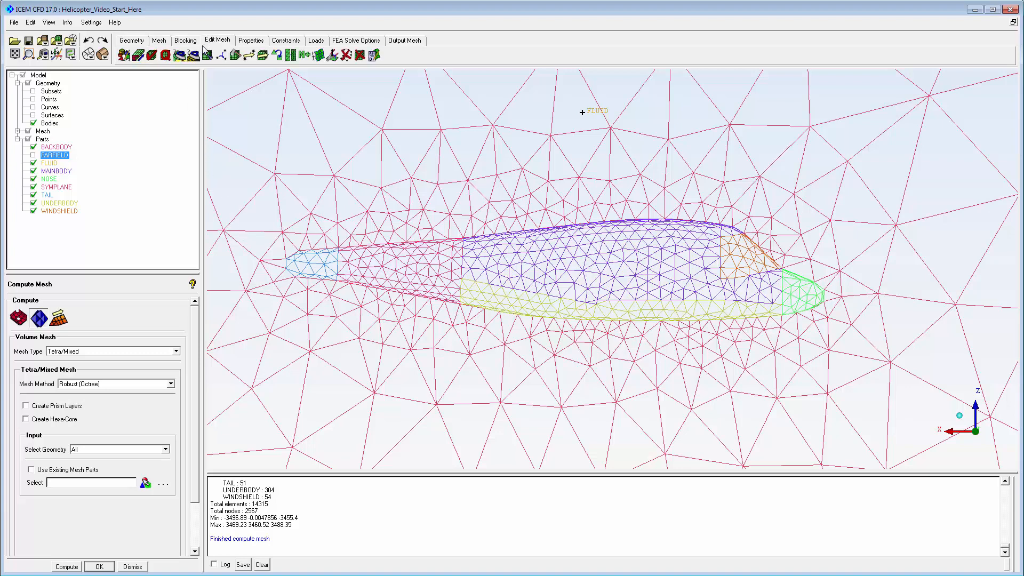
click(165, 55)
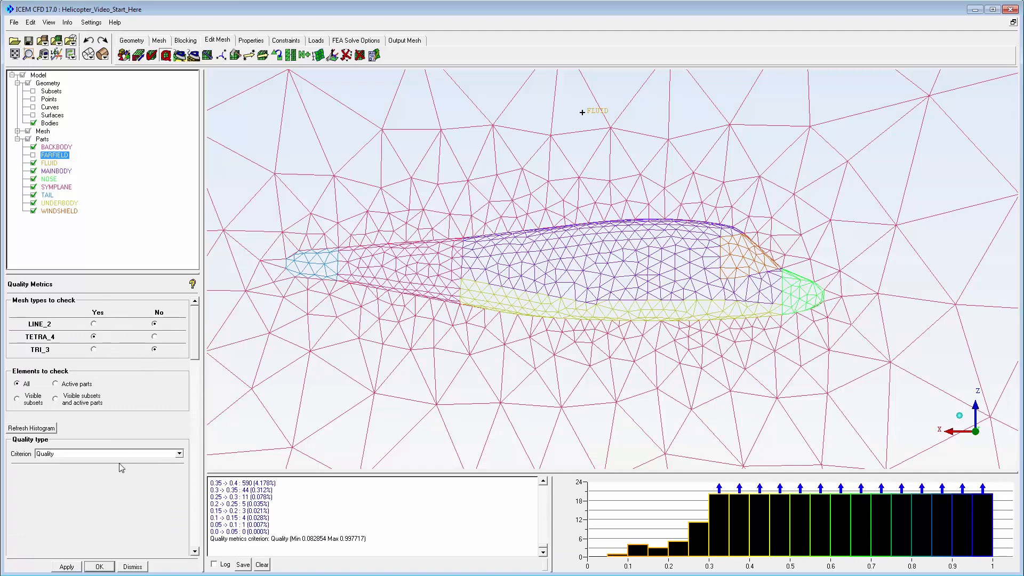
click(67, 566)
- Enable prism layers in the part mesh setup for BACKBODY, MAINBODY, NOSE, TAIL, UNDERBODY and WINDSHIELD
click(167, 43)
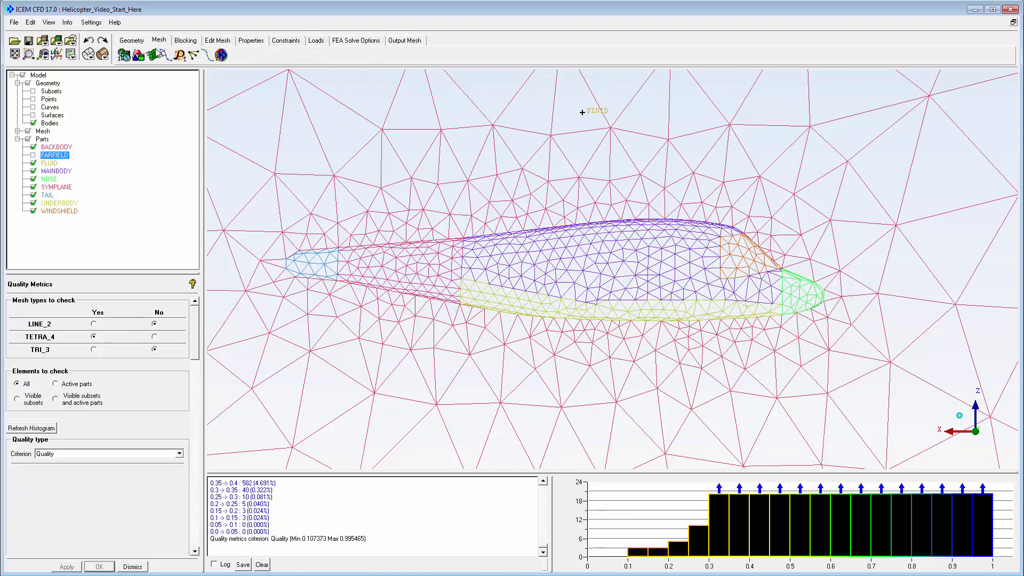
click(138, 54)
click(159, 76)
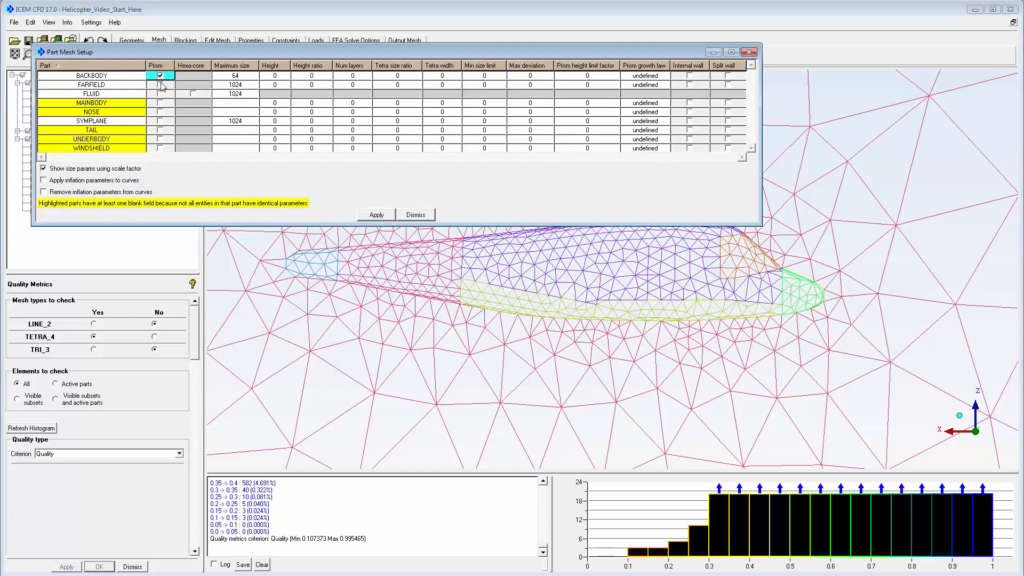
click(160, 103)
click(161, 112)
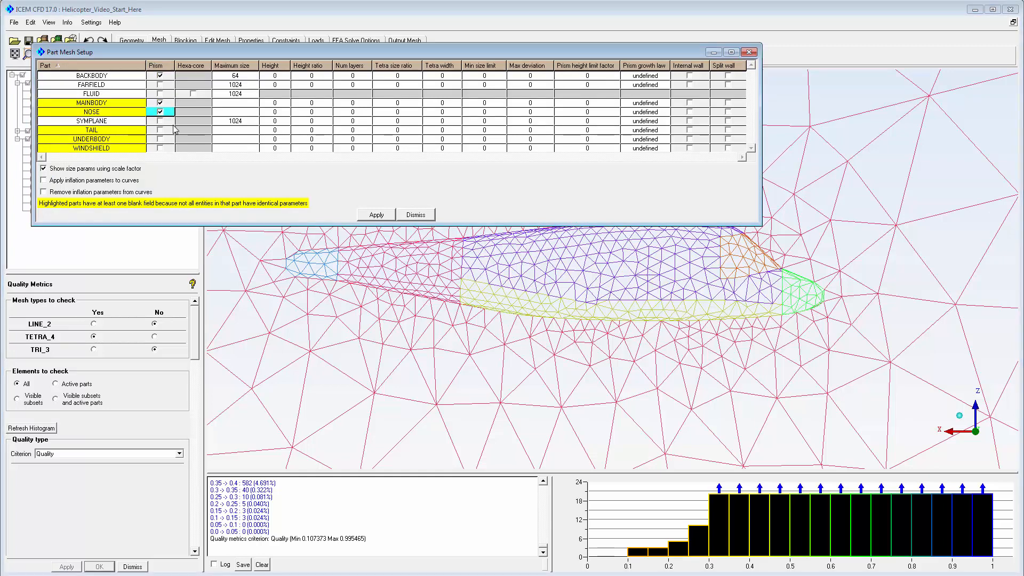
click(162, 131)
click(161, 139)
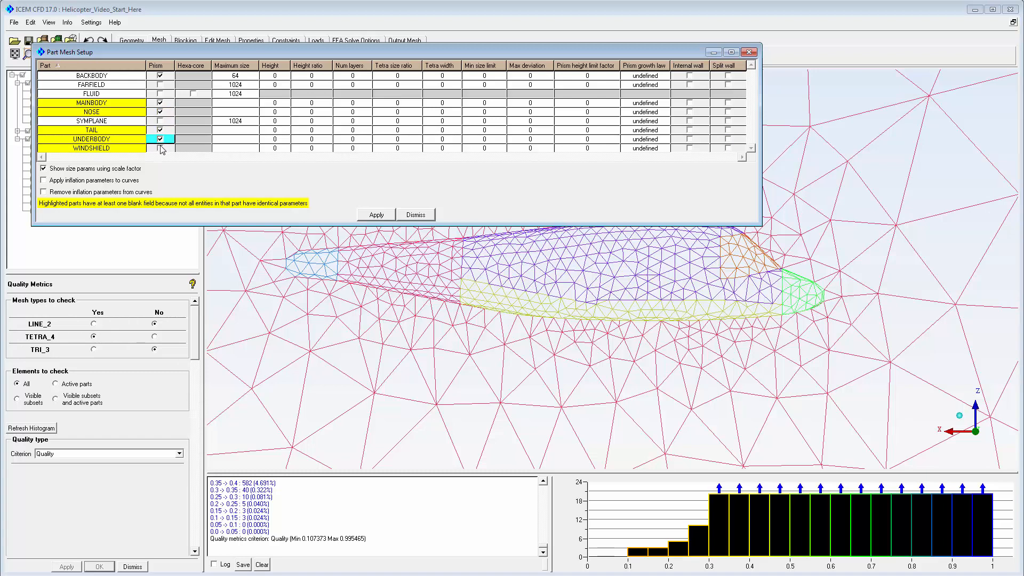
click(161, 149)
- Set the maximum size to 64 for MAINBODY, NOSE, TAIL, UNDERBODY and WINDSHIELD, and apply the part mesh parameters
click(237, 103)
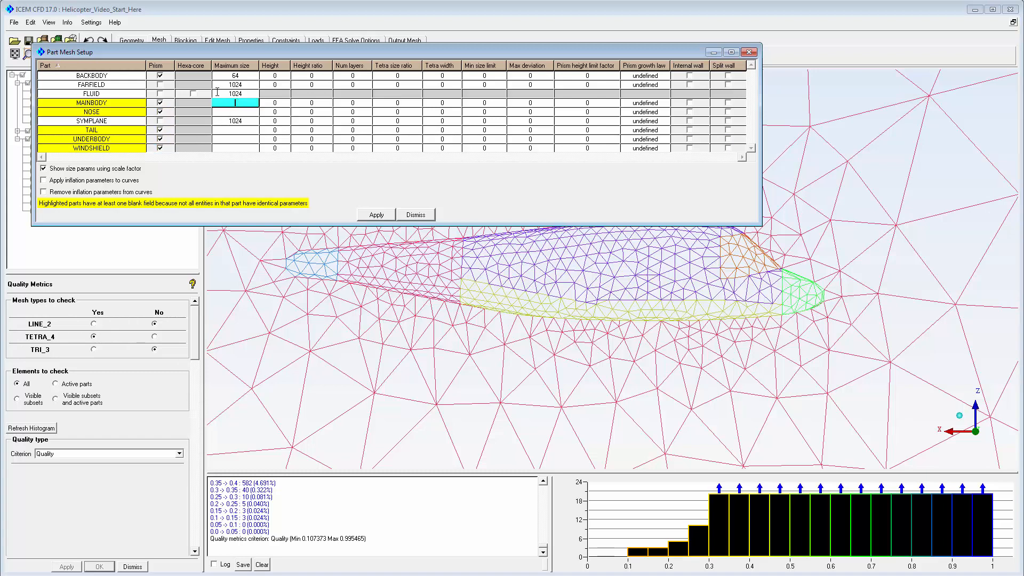
text(64)
key(Return)
text(64)
key(Return)
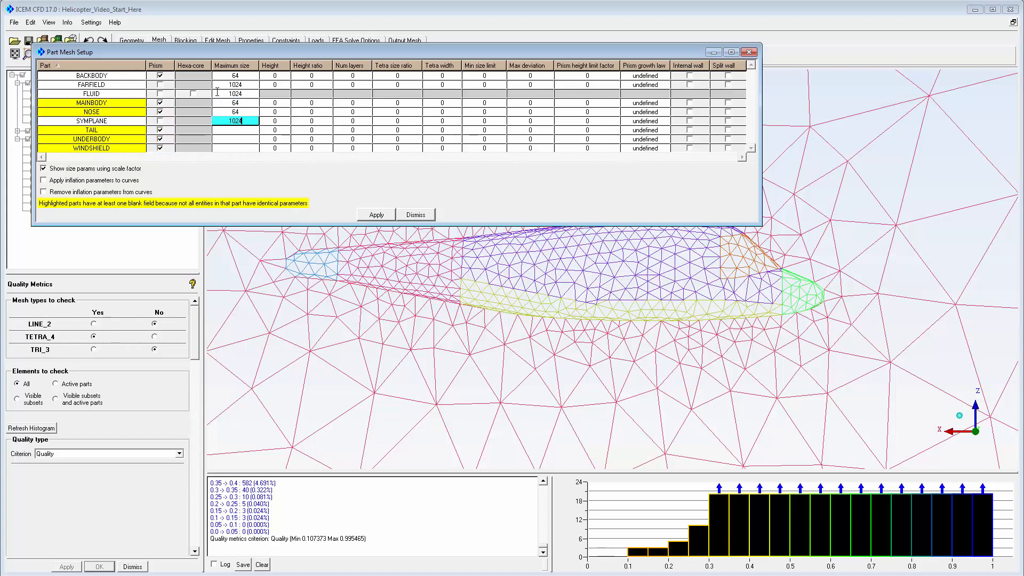
key(Return)
text(64)
key(Return)
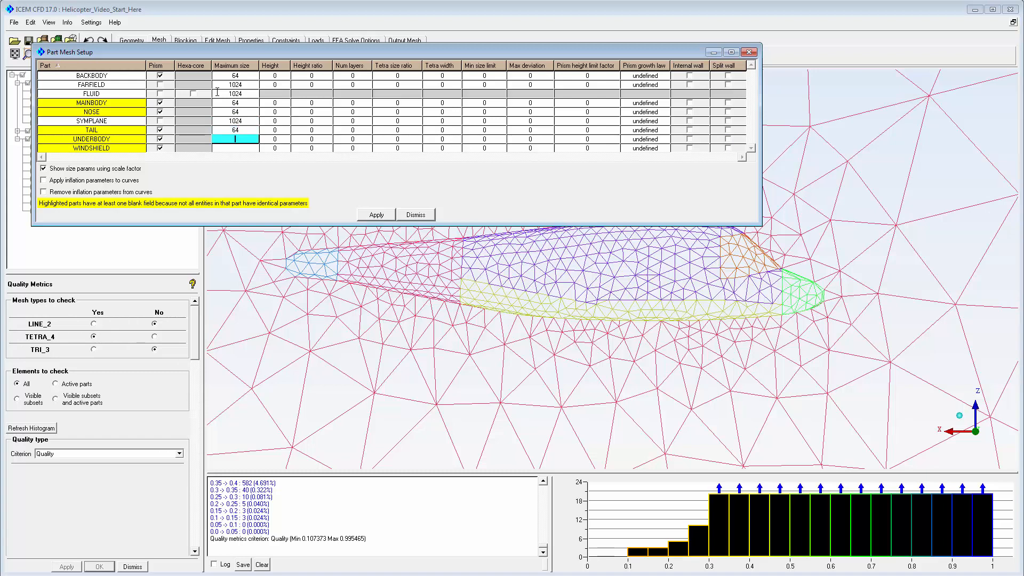
key(Return)
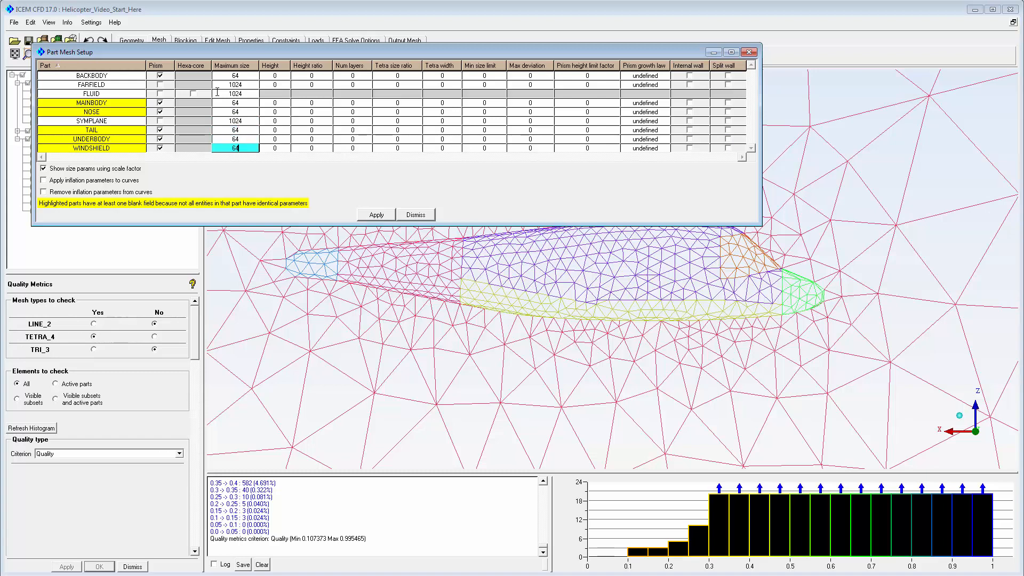
text(64)
click(376, 215)
click(409, 215)
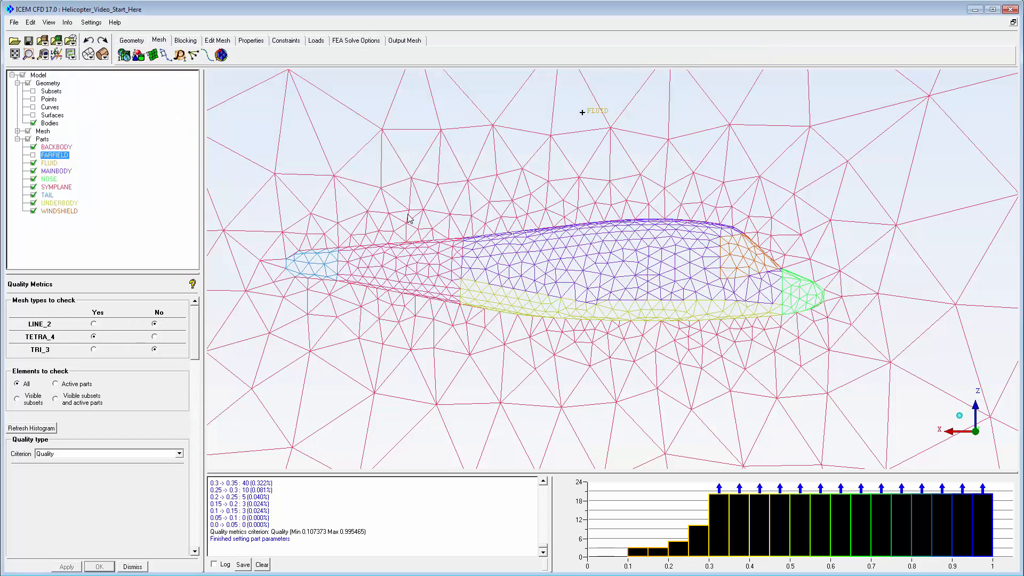
- Compute the Robust (Octree) Tetra/Mixed mesh with prism layers created, replacing the existing mesh
click(221, 55)
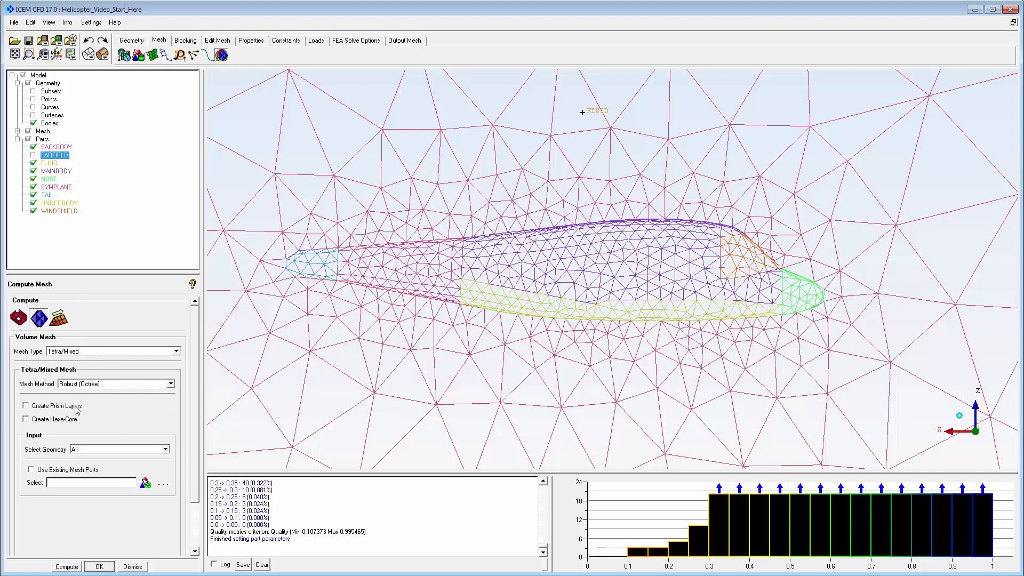
click(74, 408)
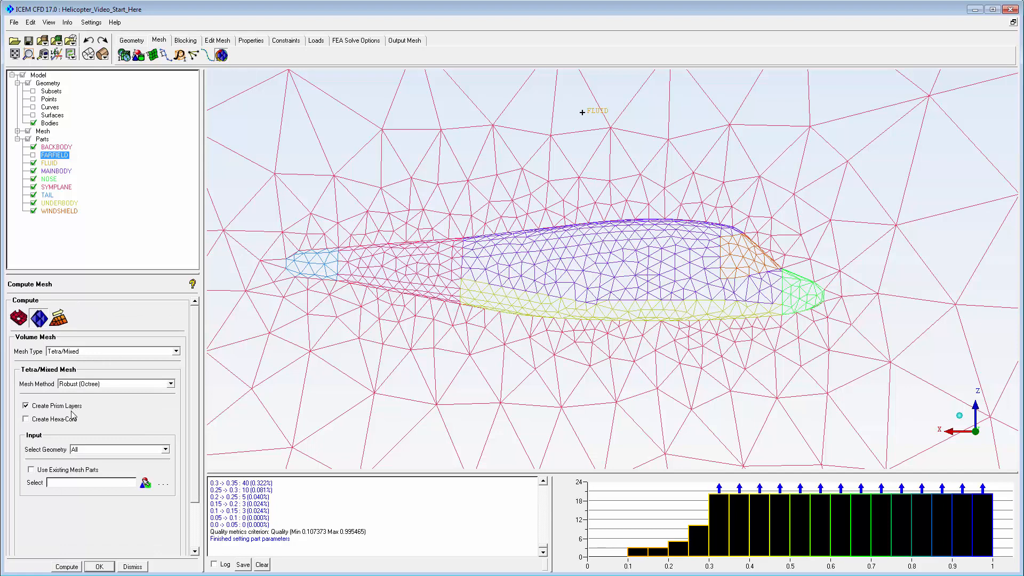
click(67, 567)
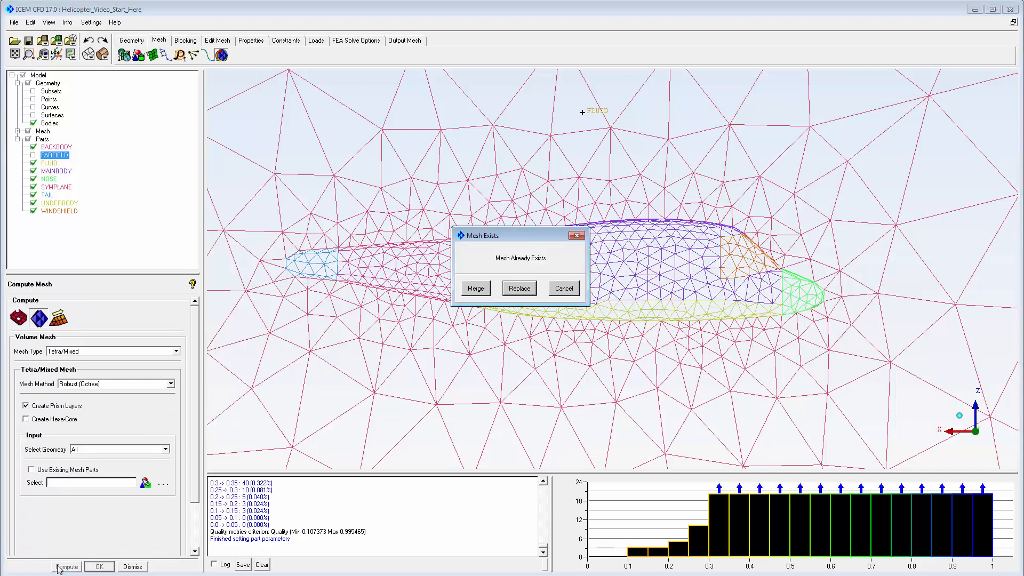
click(521, 290)
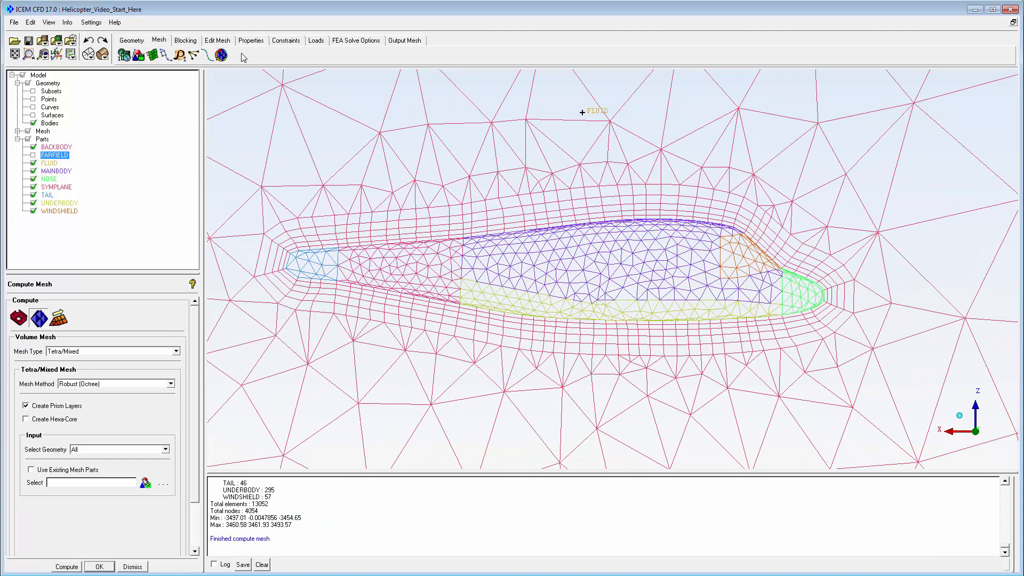
- Check the quality of the TETRA_4 and PENTA_6 elements, leaving out TRI_3 and QUAD_4
click(219, 42)
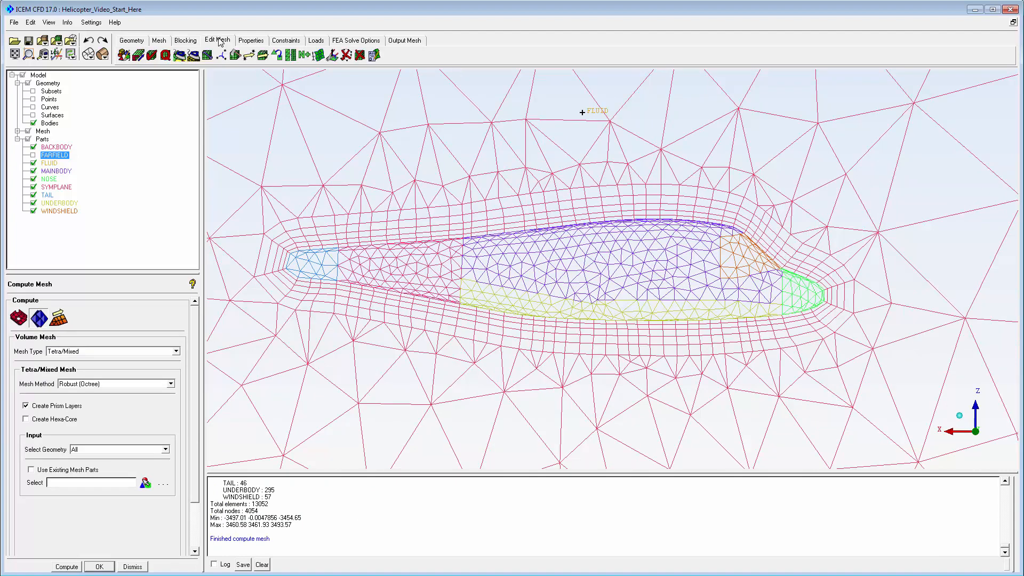
click(166, 55)
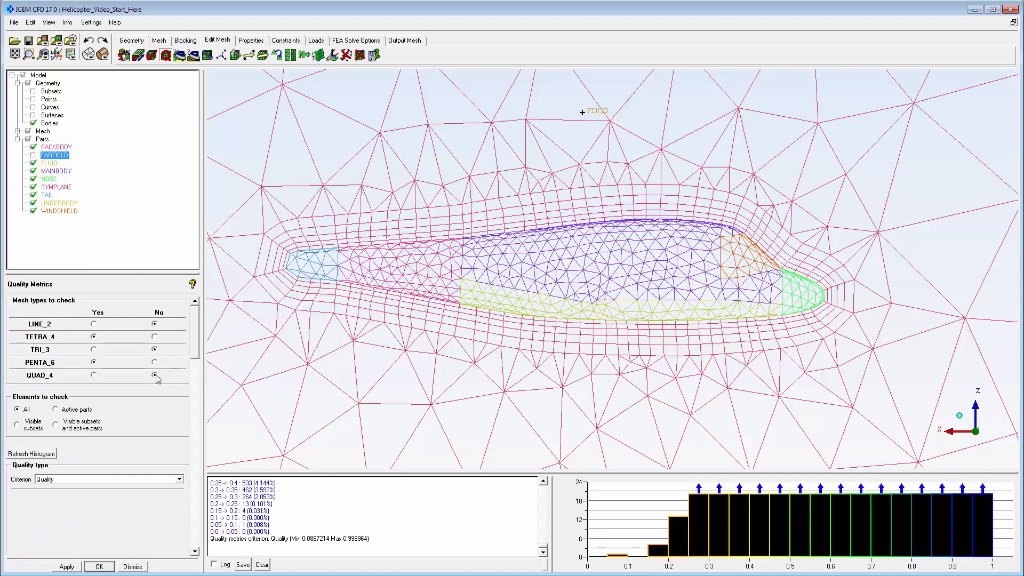
click(74, 567)
- Recompute the Robust (Octree) Tetra/Mixed mesh without prism layers, replacing the existing mesh
click(159, 41)
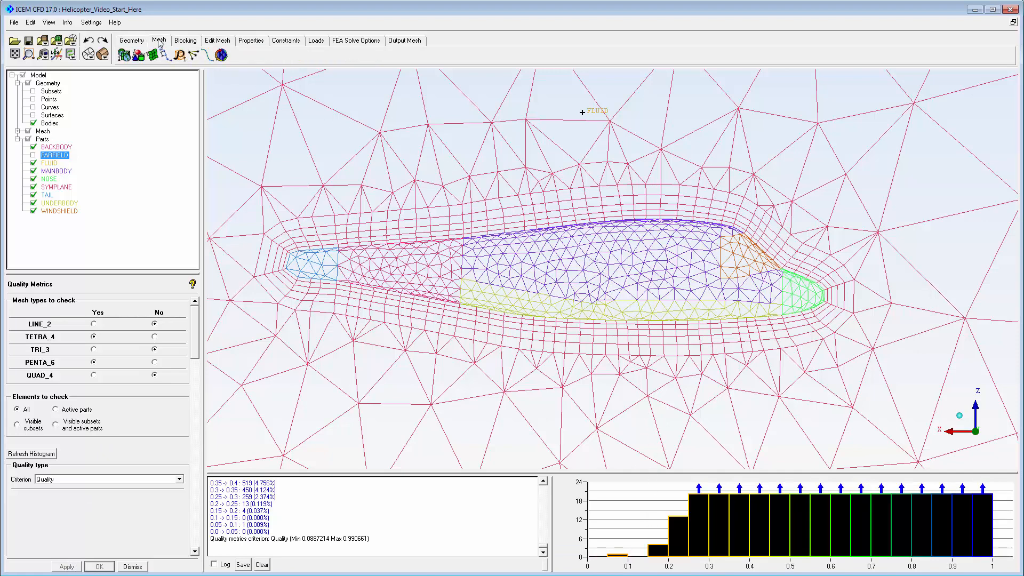
click(221, 55)
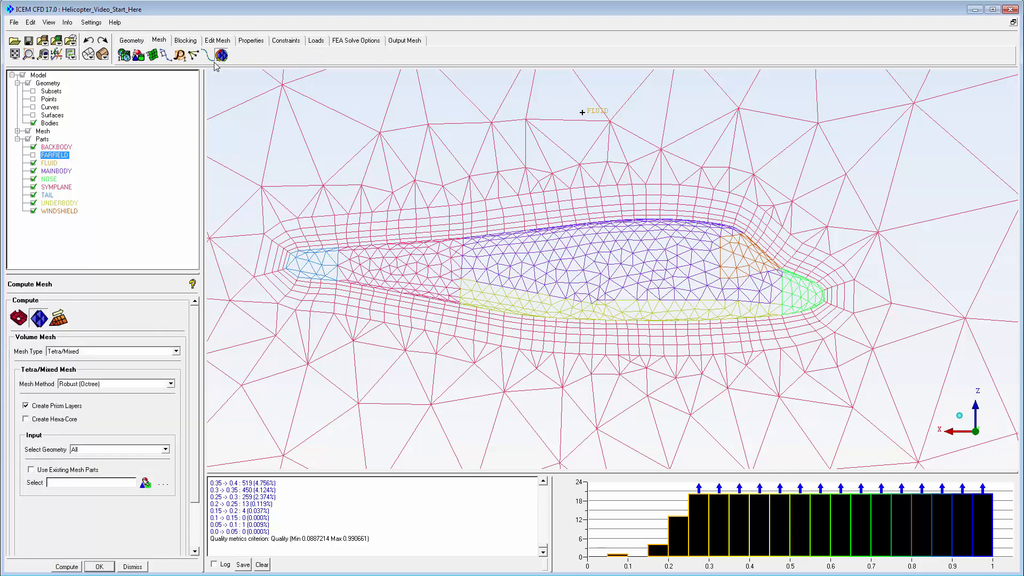
click(80, 407)
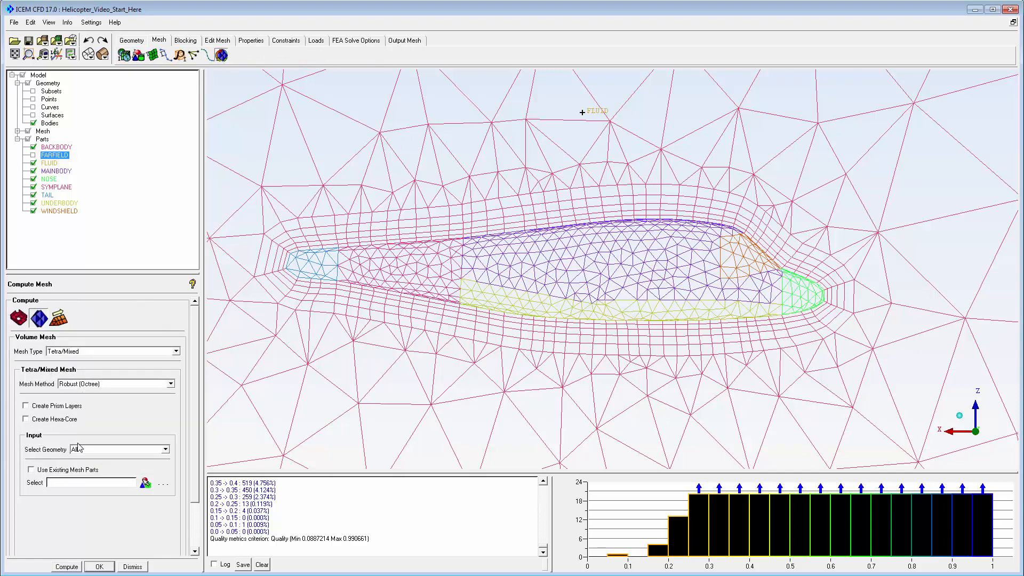
click(78, 567)
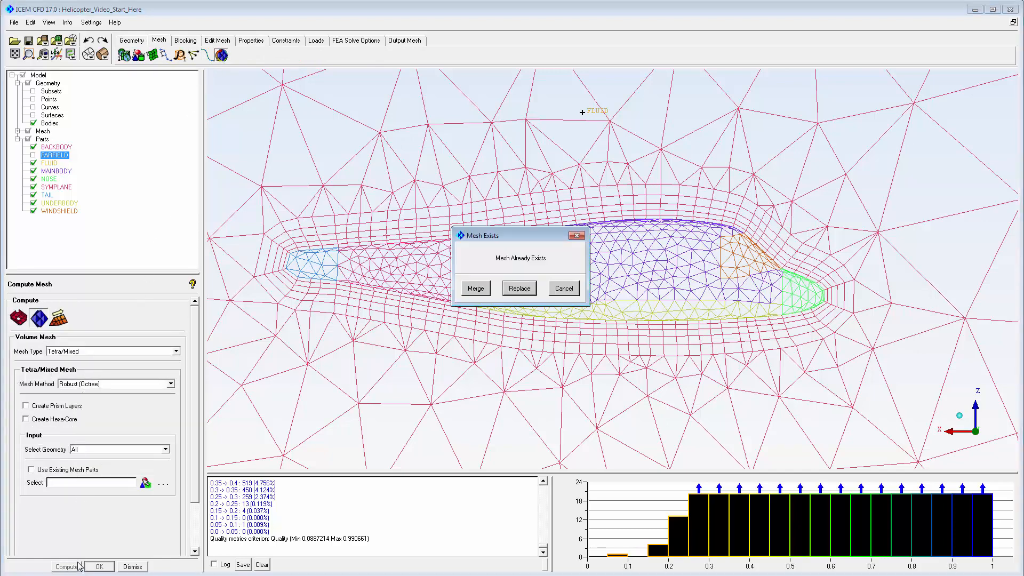
click(515, 290)
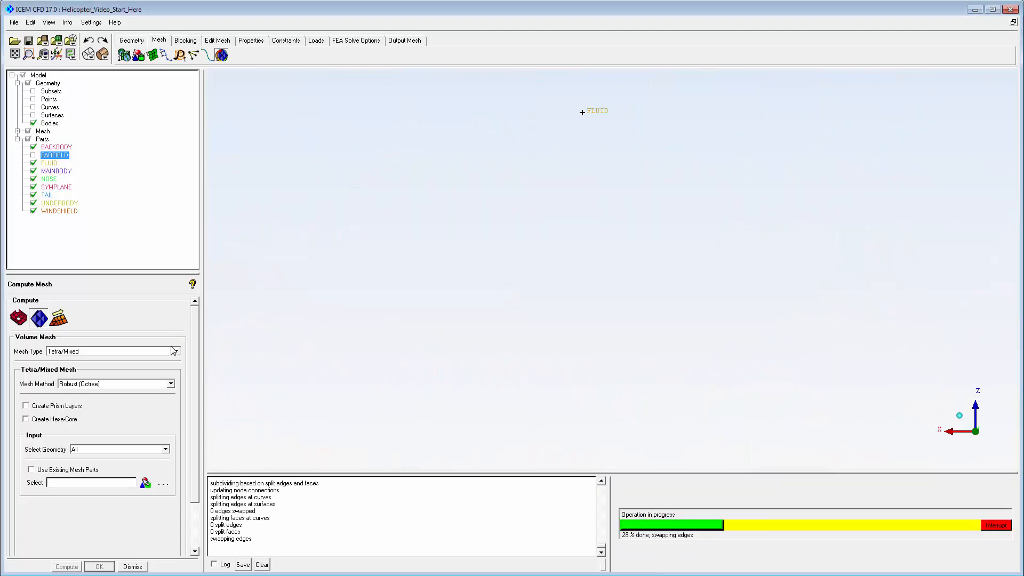
- Compute the Tetra/Mixed mesh with Fluent Meshing and Pre Inflation prism layers from the existing mesh, and check its element quality
click(111, 386)
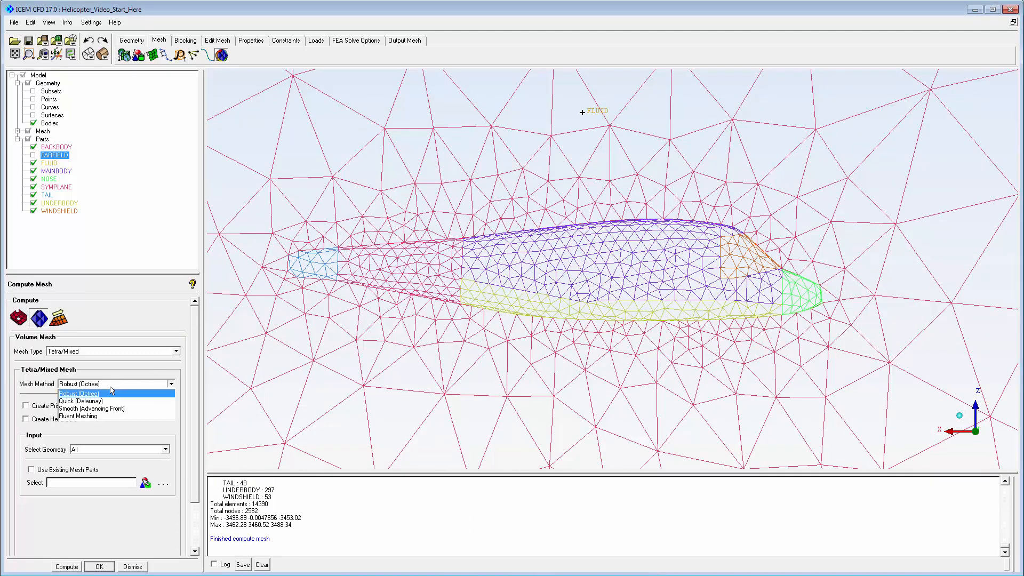
click(84, 417)
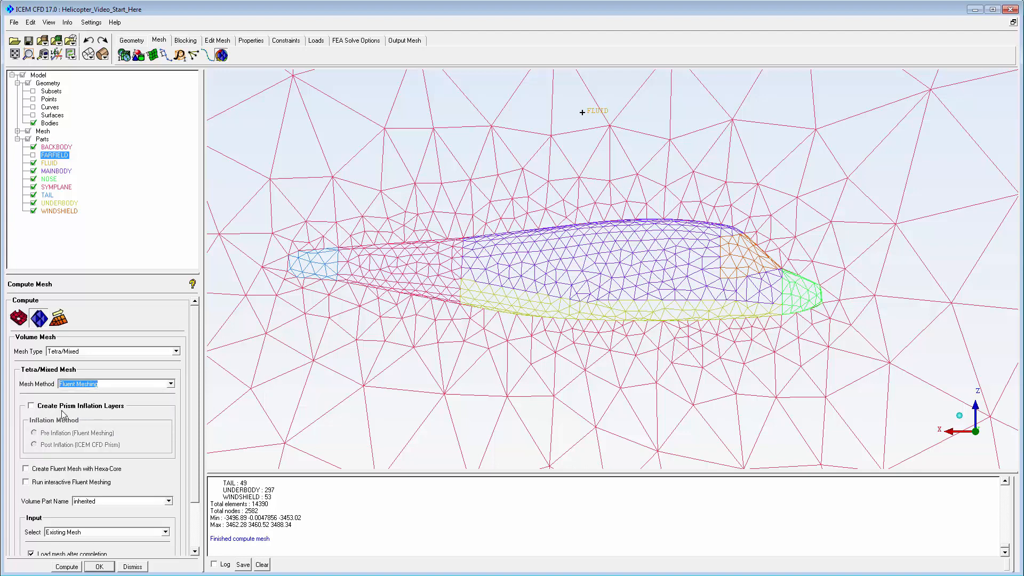
click(31, 406)
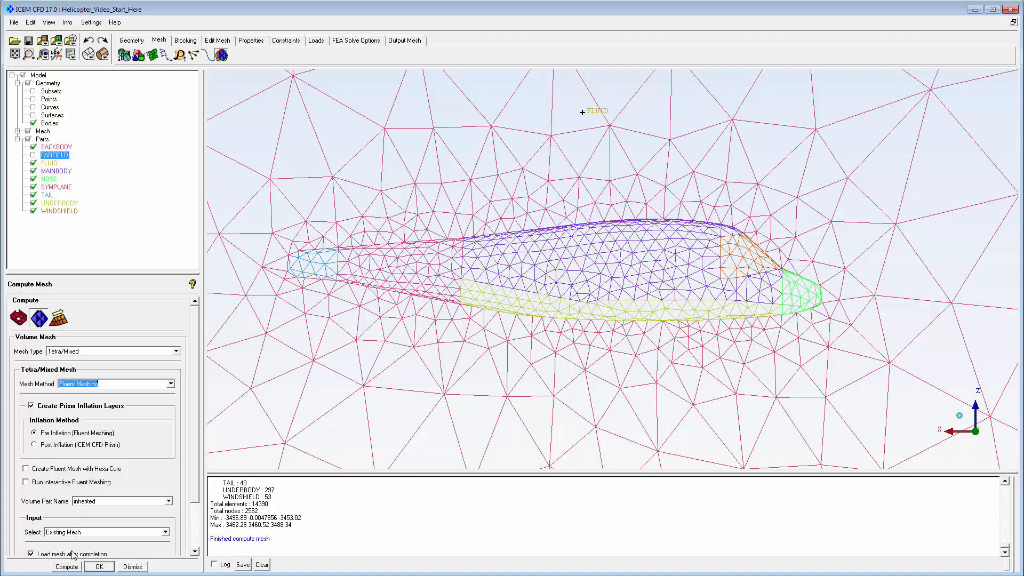
click(67, 567)
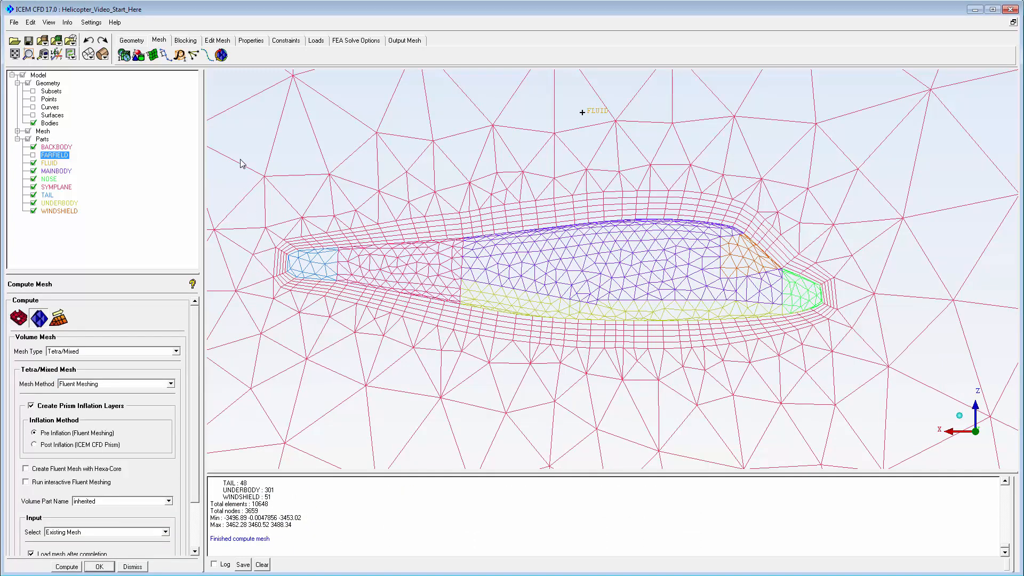
click(212, 43)
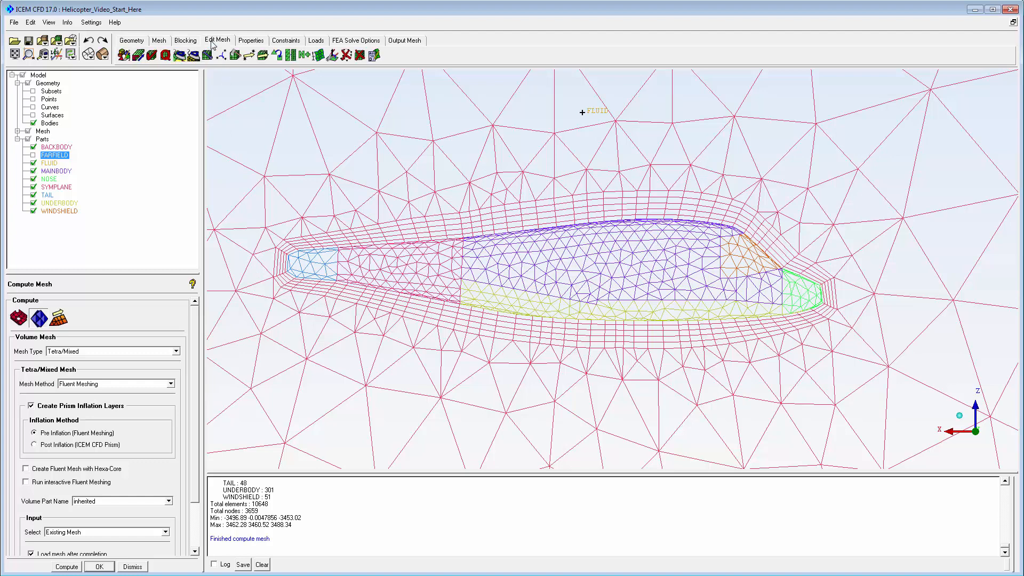
click(166, 55)
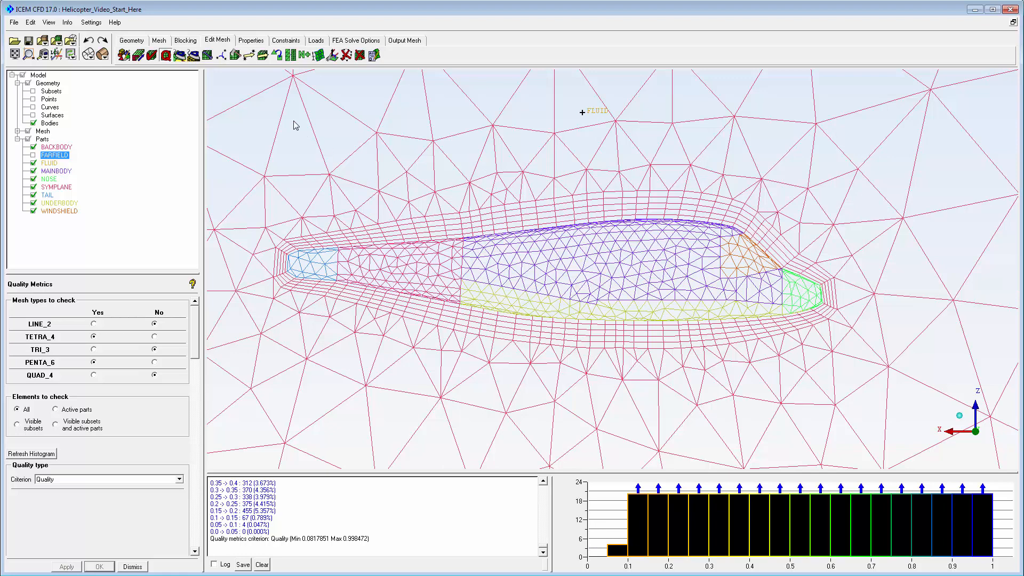
- Set the maximum size to 32 for NOSE, TAIL and WINDSHIELD in the part mesh setup
click(159, 40)
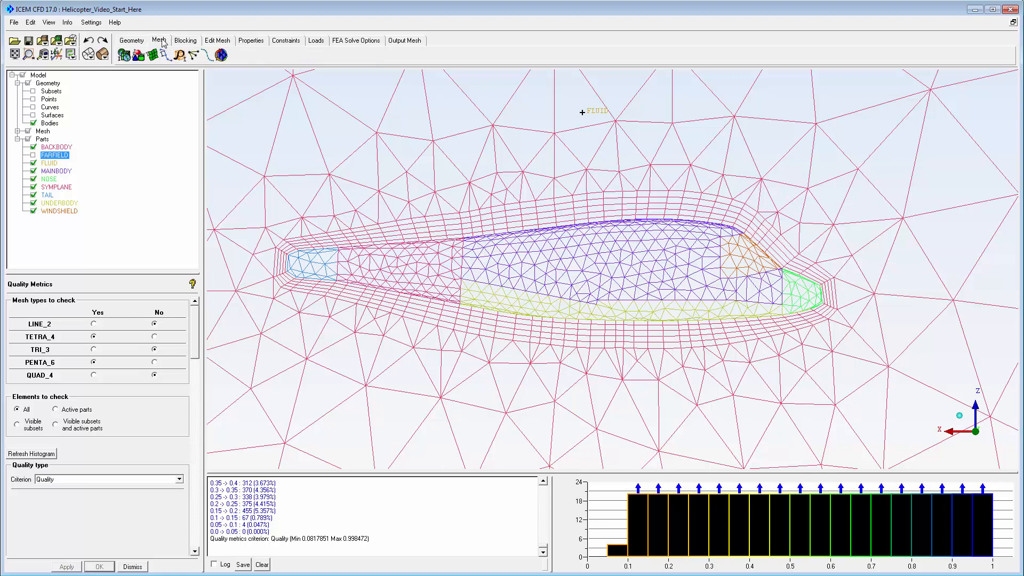
click(138, 56)
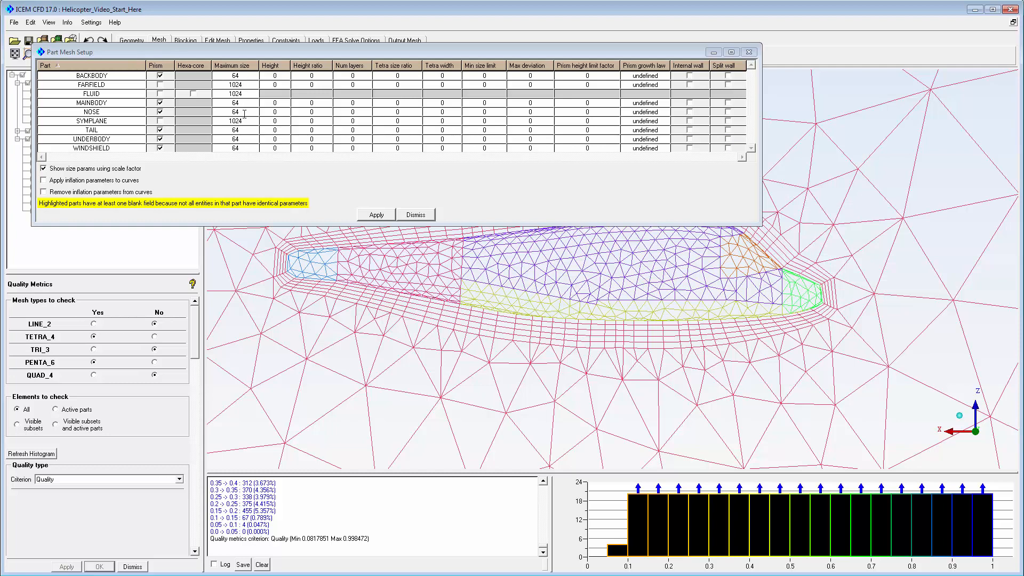
click(245, 113)
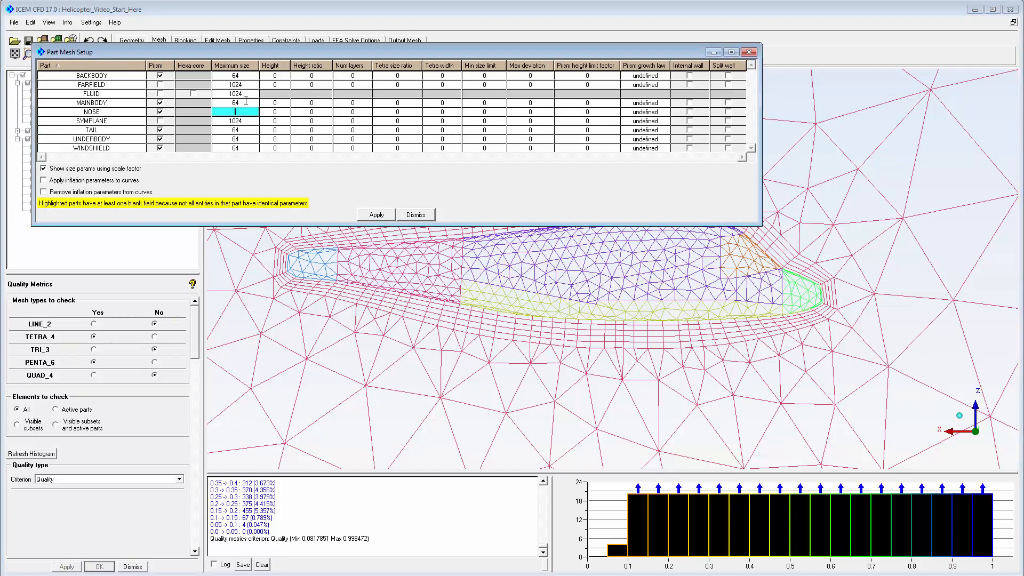
key(Return)
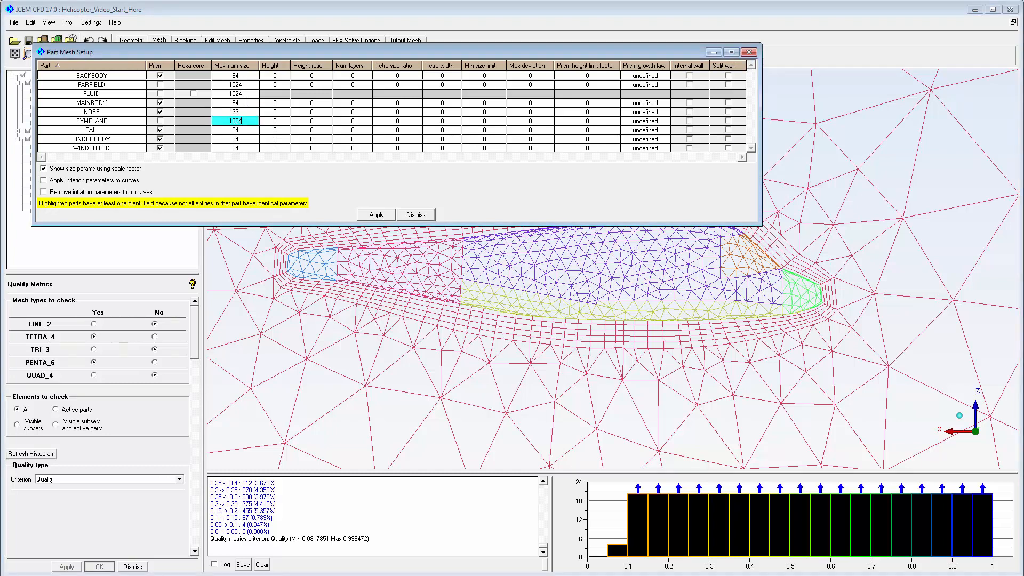
key(Return)
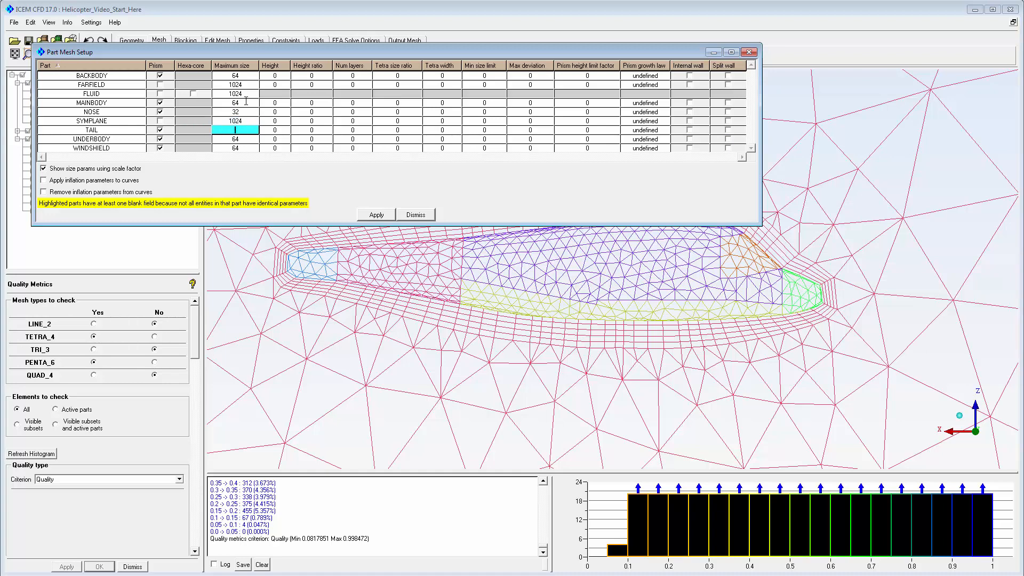
text(32)
key(Return)
key(Return)
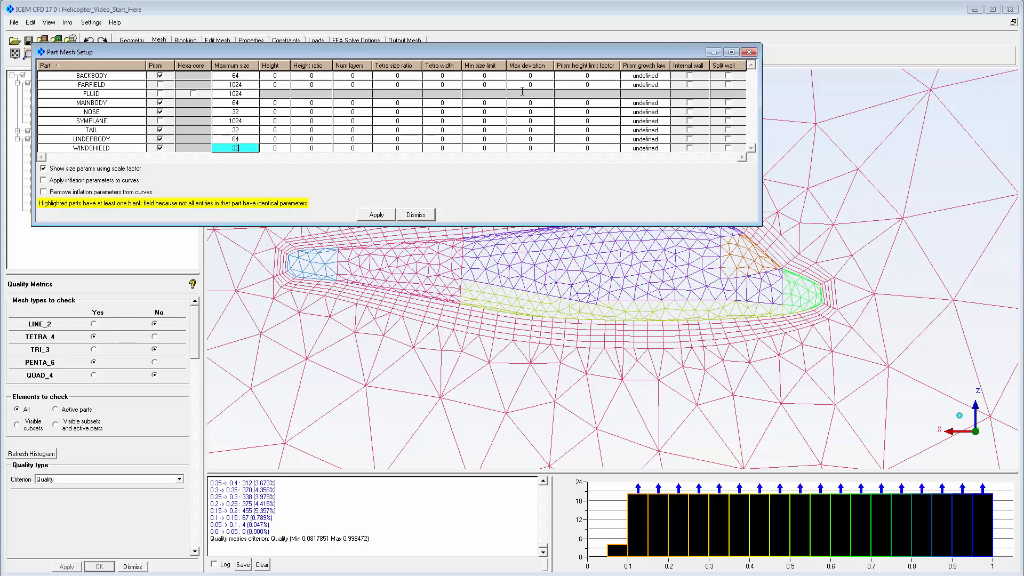
- Set the prism height limit factor to 0.5 for BACKBODY and MAINBODY
click(597, 76)
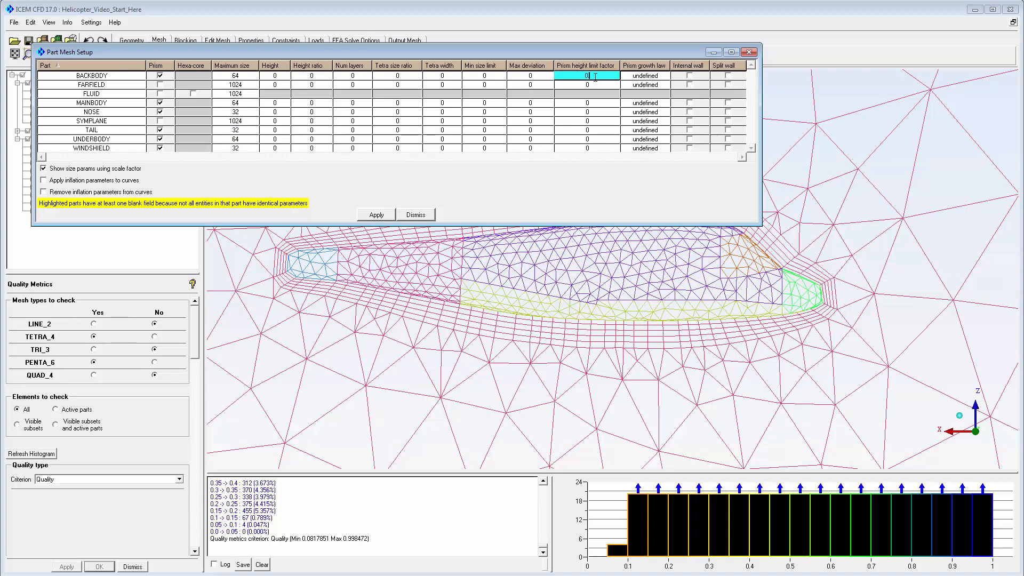
key(Return)
key(Return)
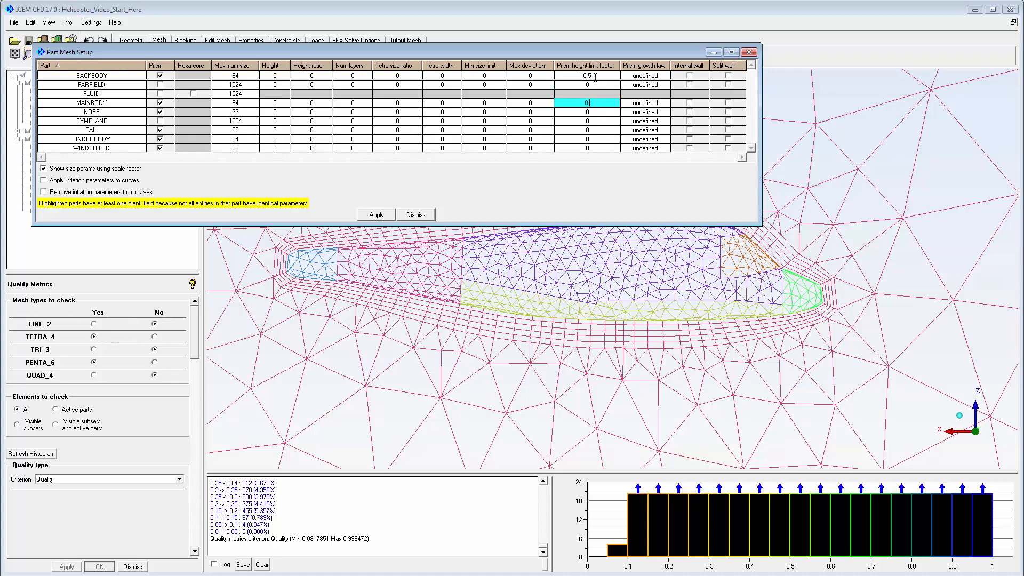
text(0.5)
key(Return)
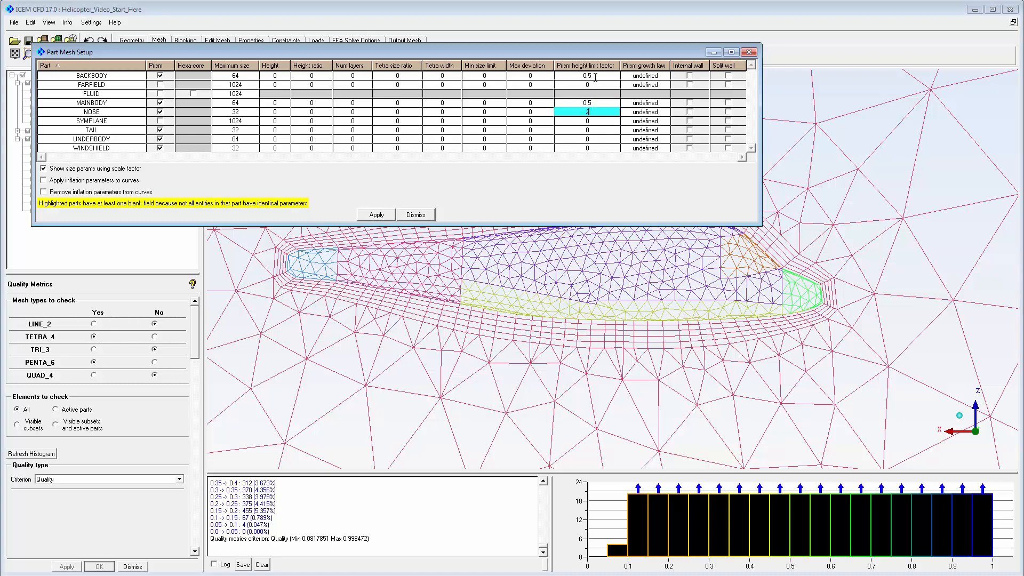
- Set the prism height limit factor to 2 for NOSE, TAIL and WINDSHIELD and 0.5 for UNDERBODY, and apply the part mesh parameters
key(Return)
key(Return)
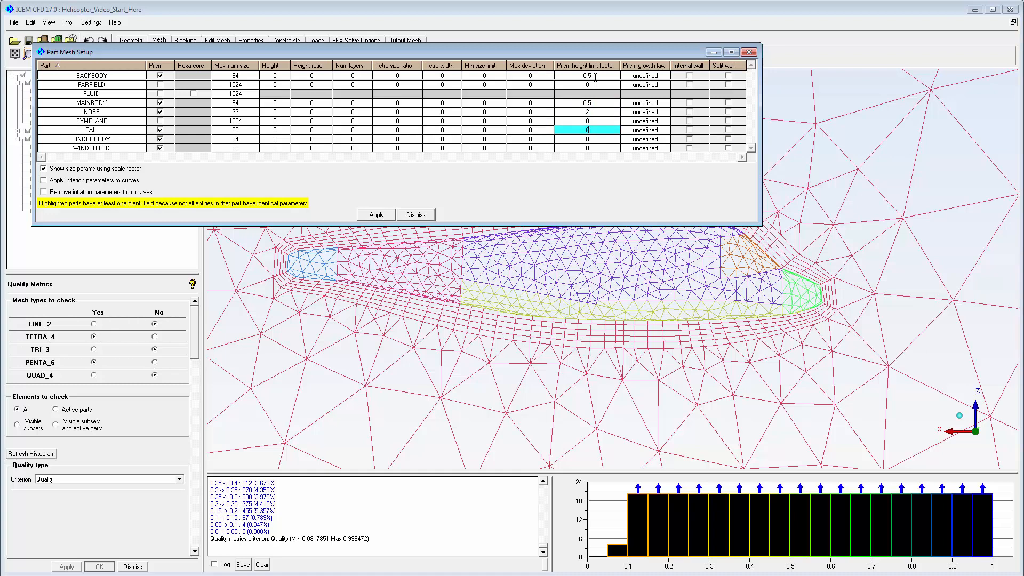
key(BackSpace)
text(2)
key(Return)
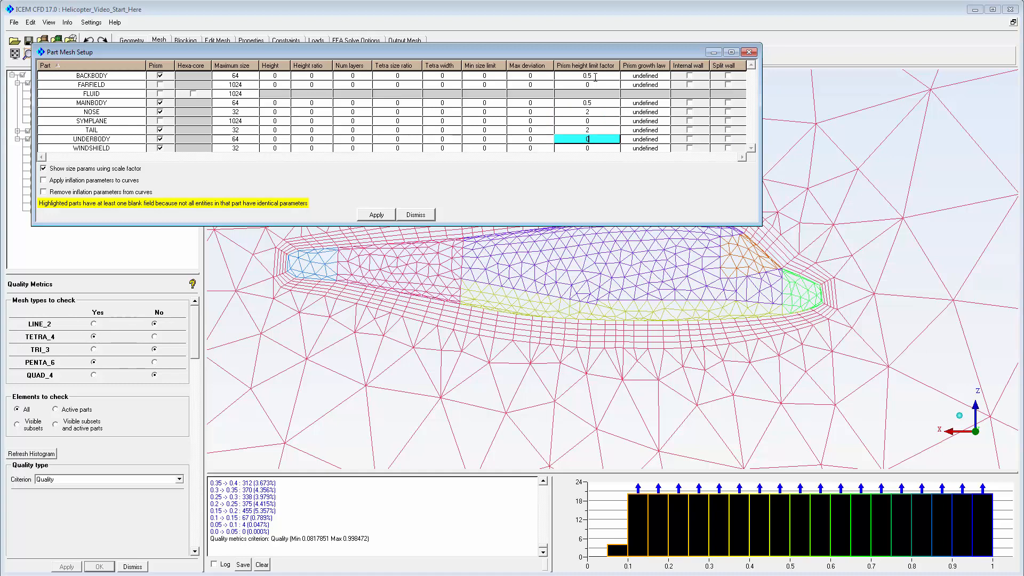
key(Return)
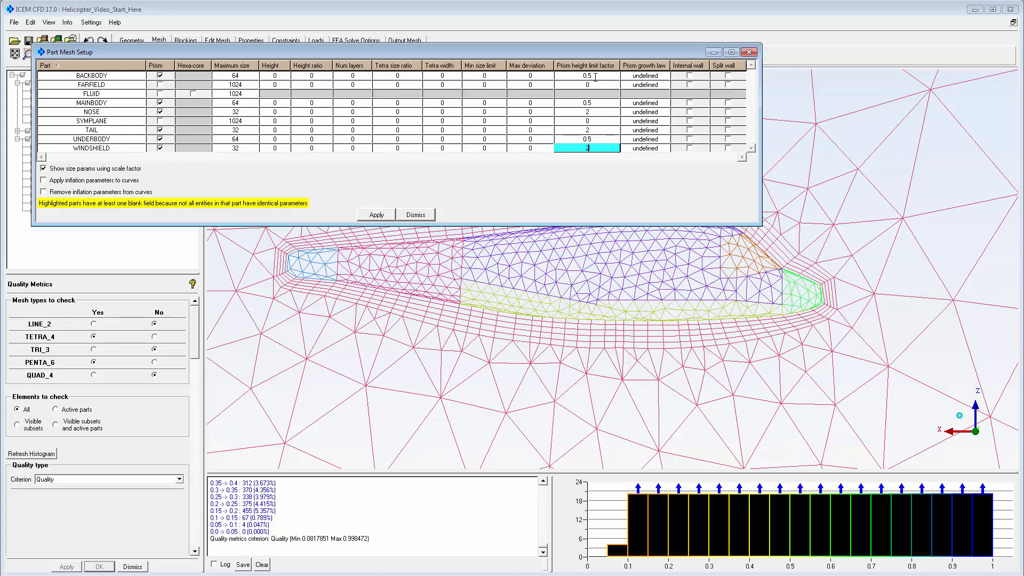
click(376, 215)
click(416, 215)
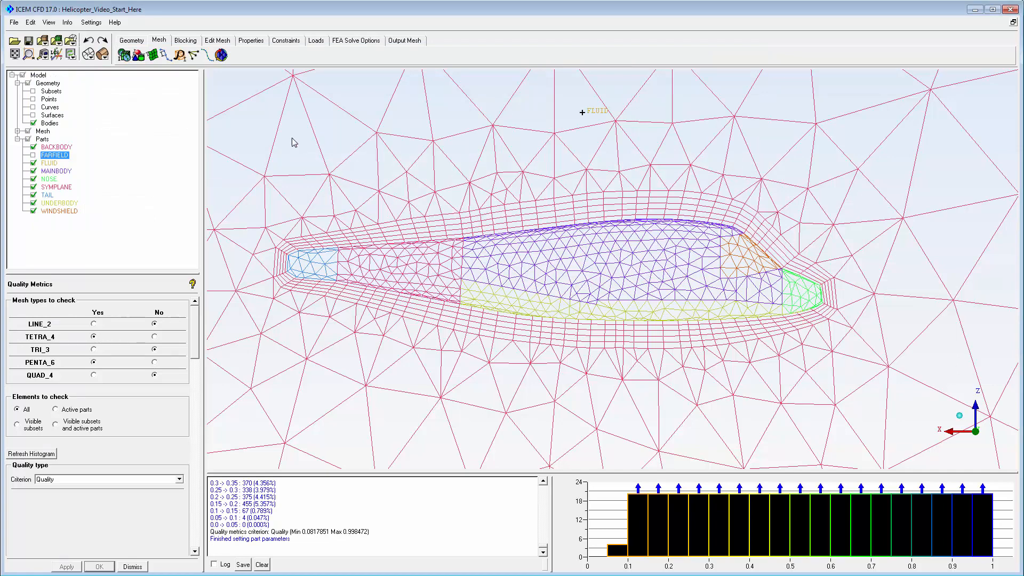
- Compute the Robust (Octree) Tetra/Mixed mesh without prism layers using the refined part sizes, replacing the existing mesh
click(221, 55)
click(125, 384)
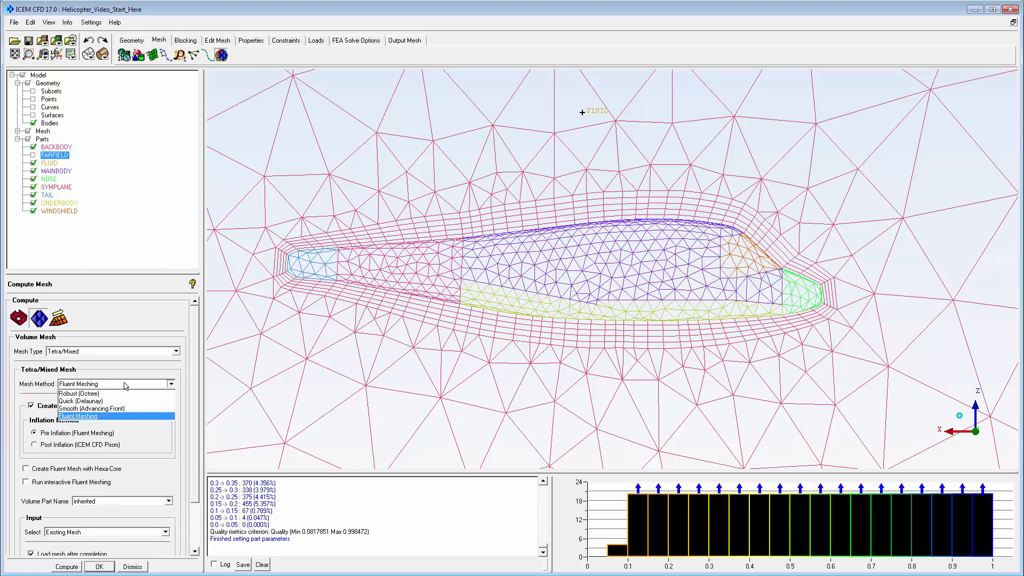
click(99, 400)
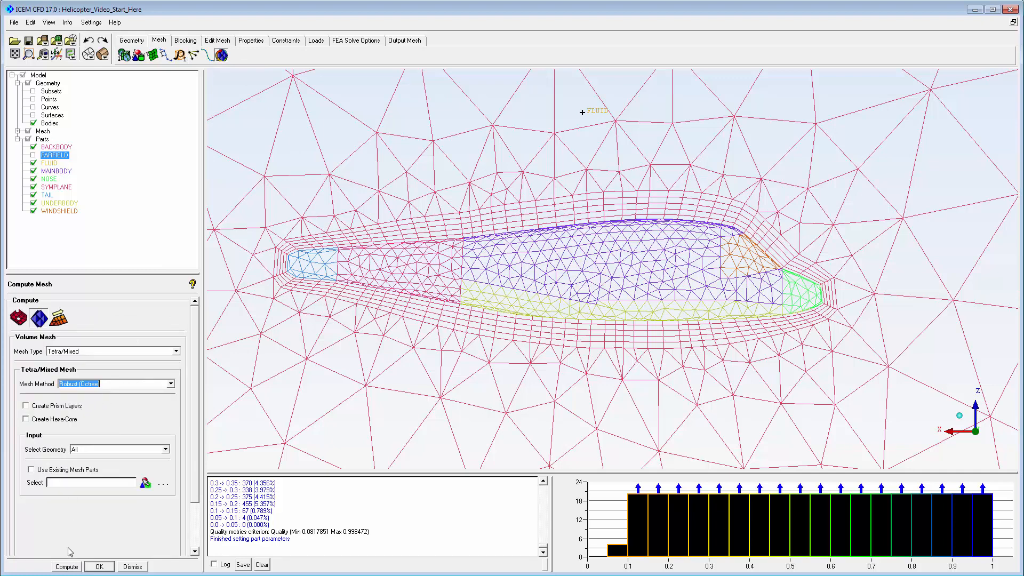
click(67, 567)
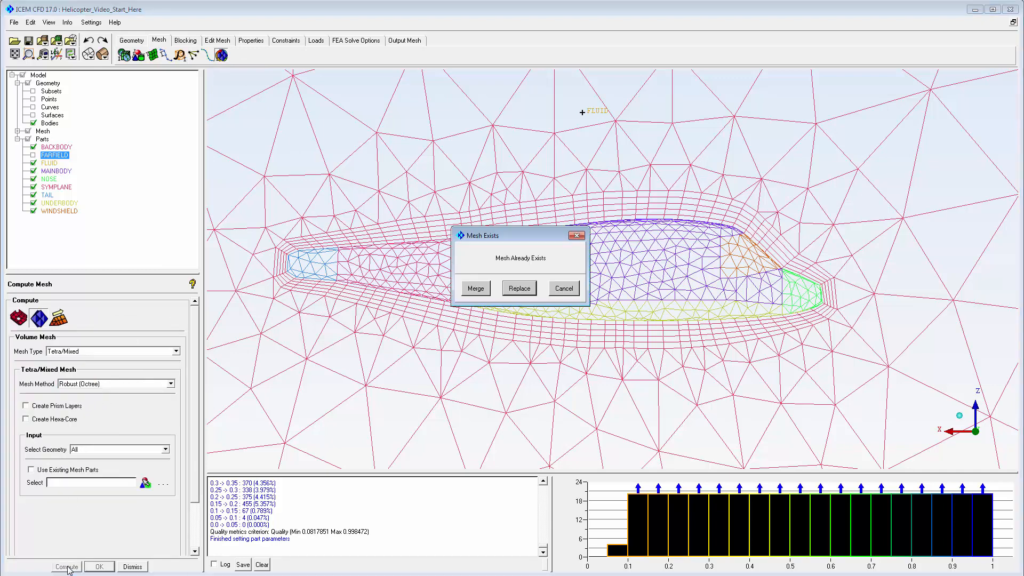
click(517, 288)
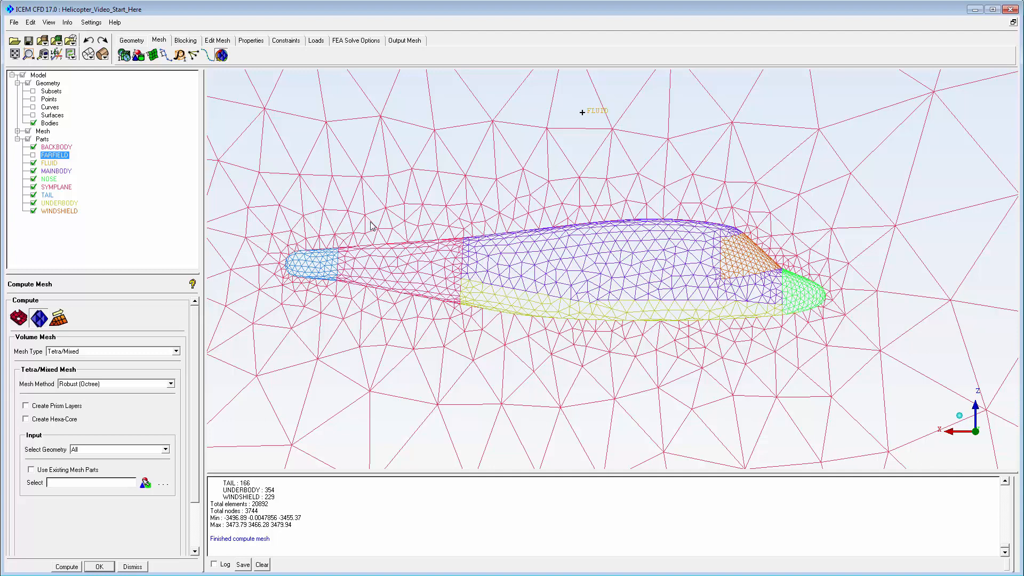
- Recompute the refined Octree mesh with Fluent Meshing and Pre Inflation prism layers, and check the new mesh's element quality
click(128, 383)
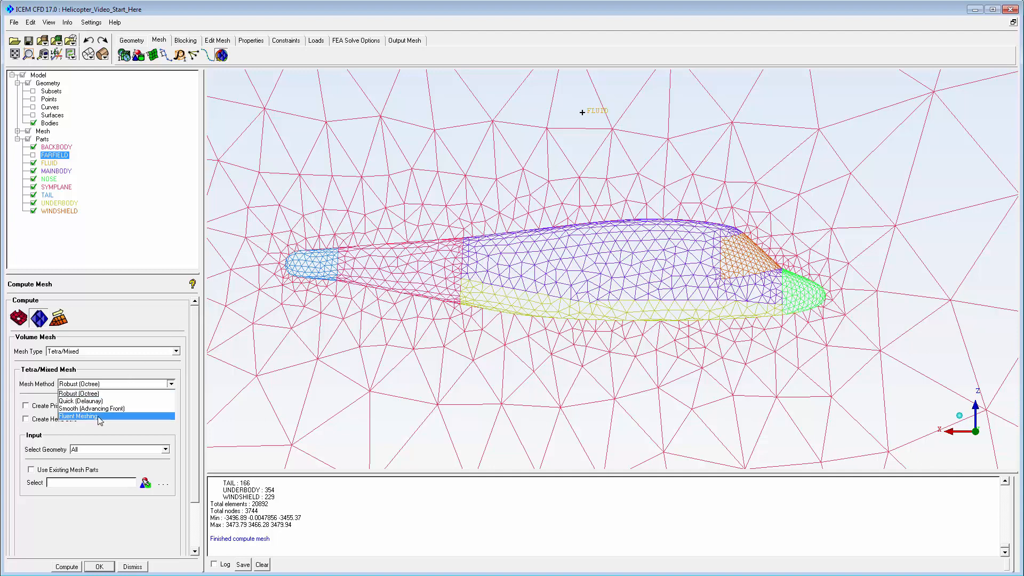
click(98, 416)
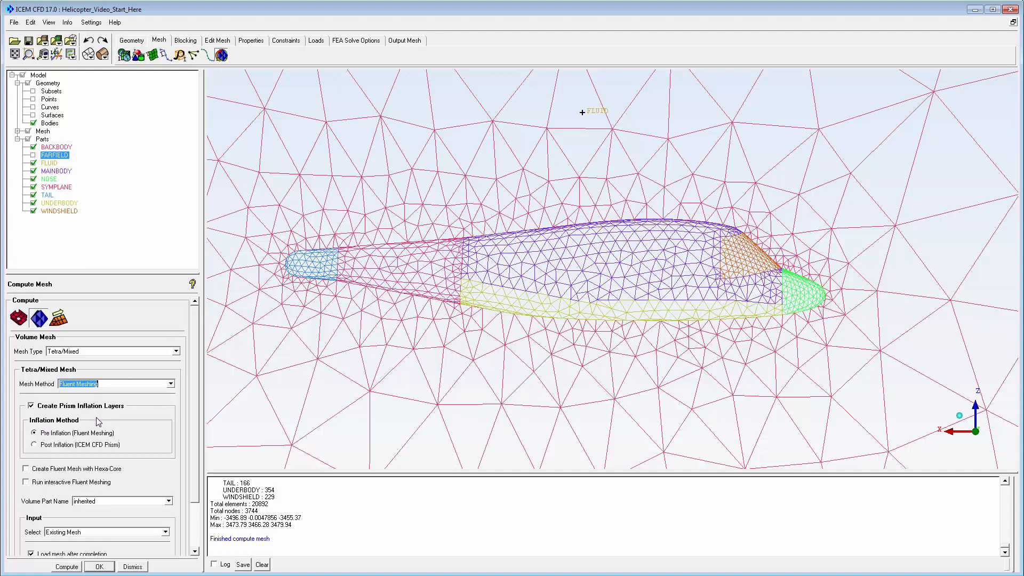
click(66, 566)
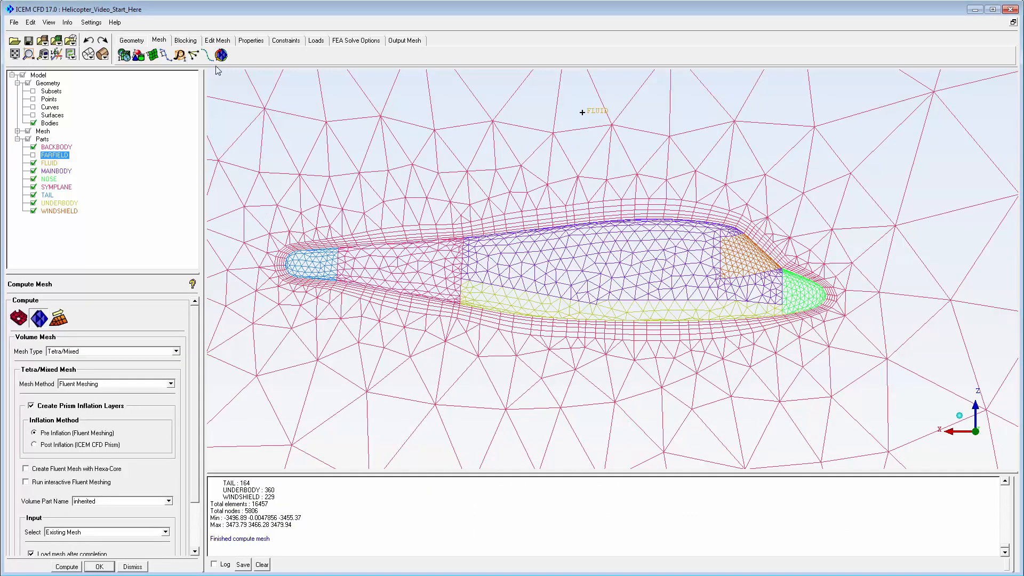
click(217, 40)
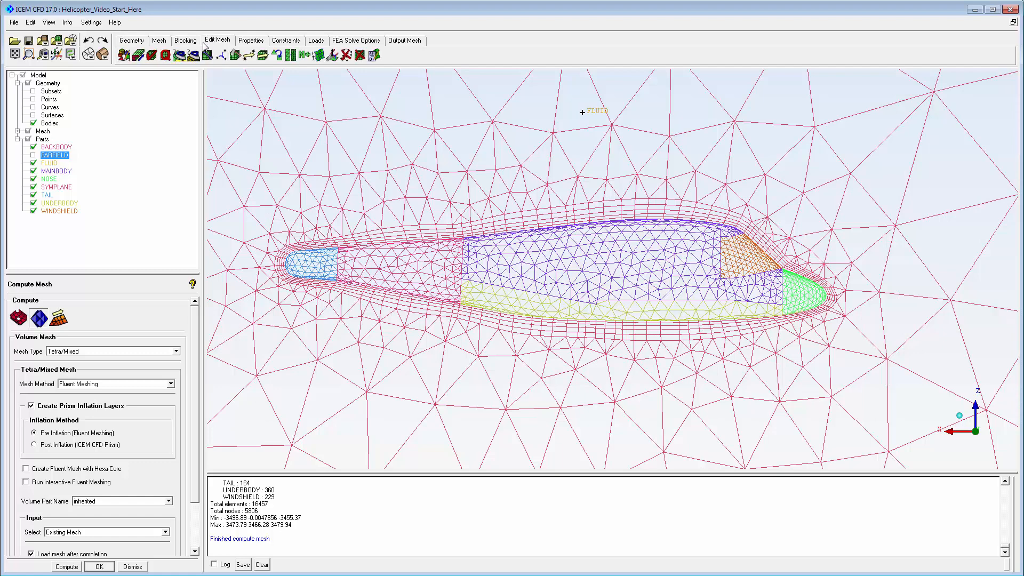
click(166, 54)
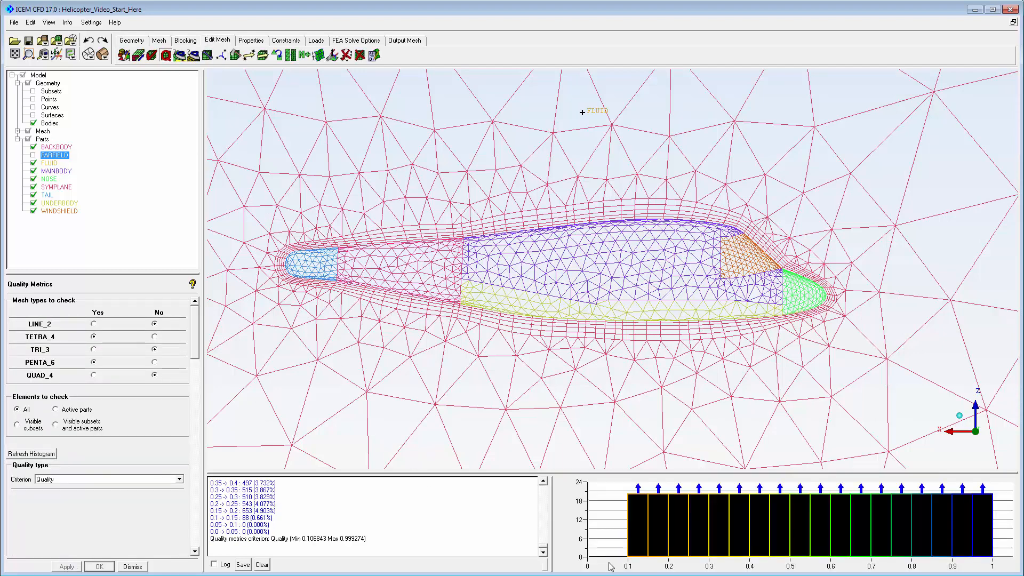